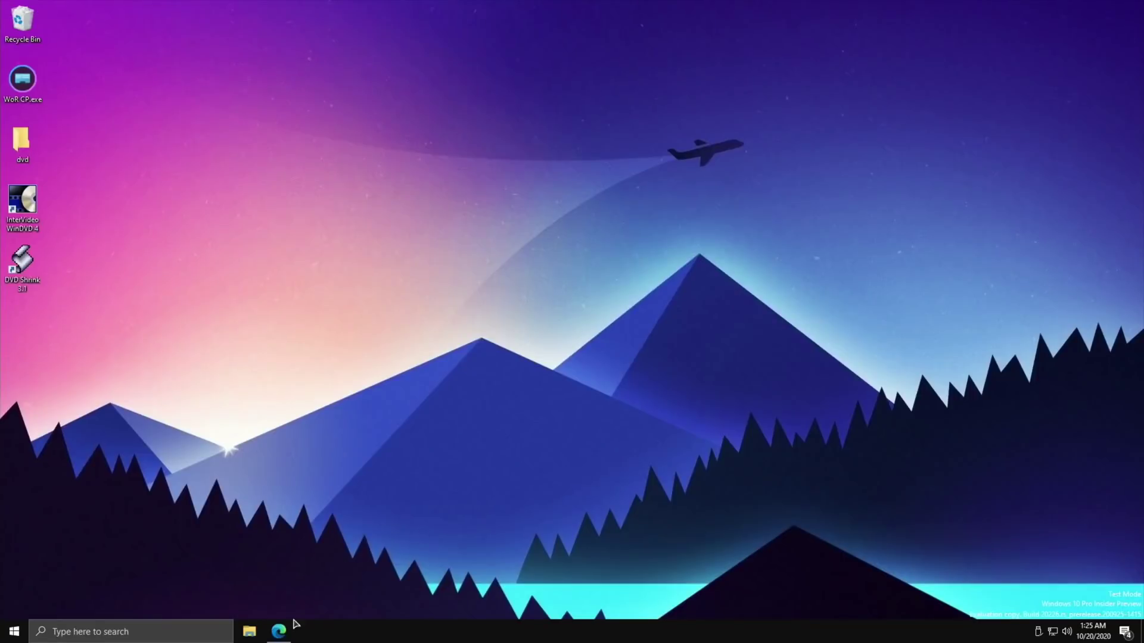
Search the YouTube channel's videos for 'dvd pi', look through the results, then minimize Edge
left_click(279, 631)
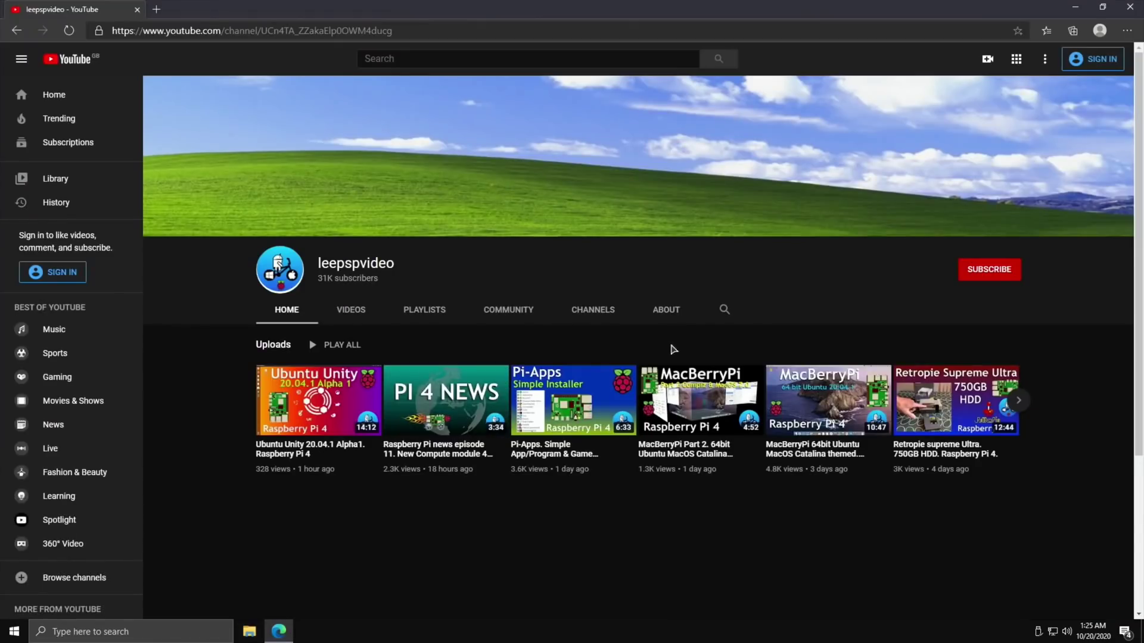
left_click(722, 311)
type("dvd pi")
key("Return")
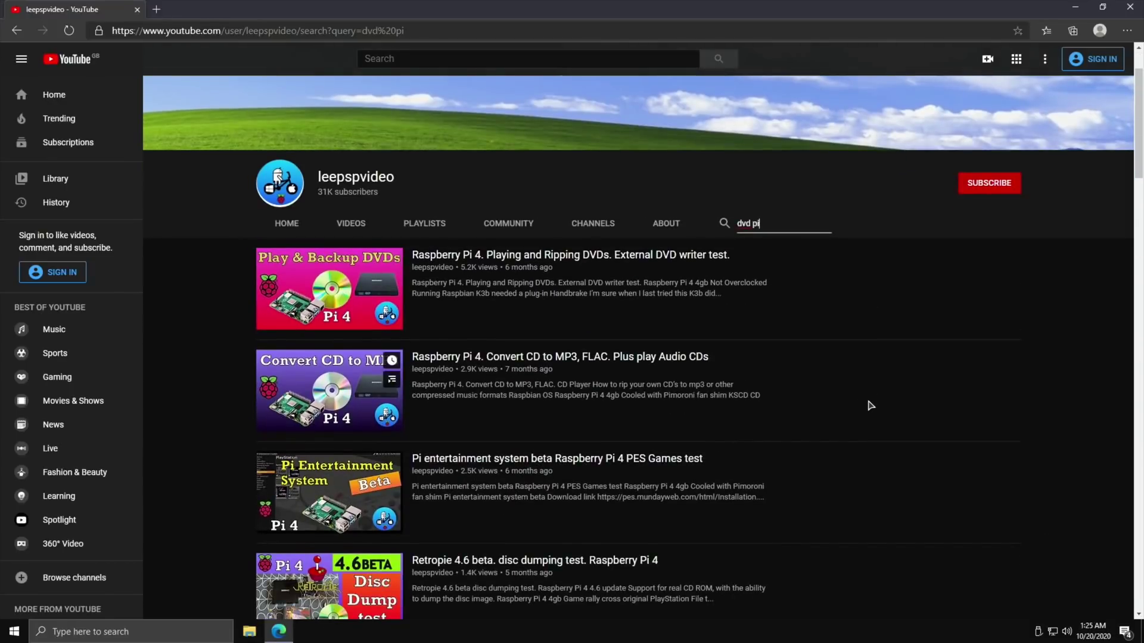
scroll(870, 405, "down", 2)
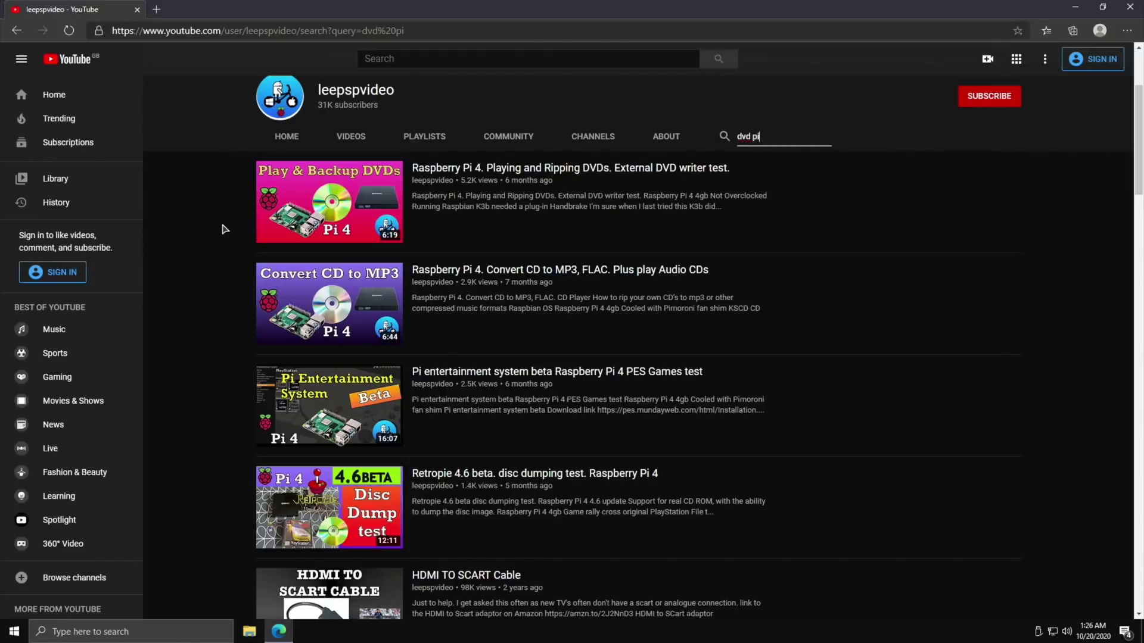
left_click(1074, 10)
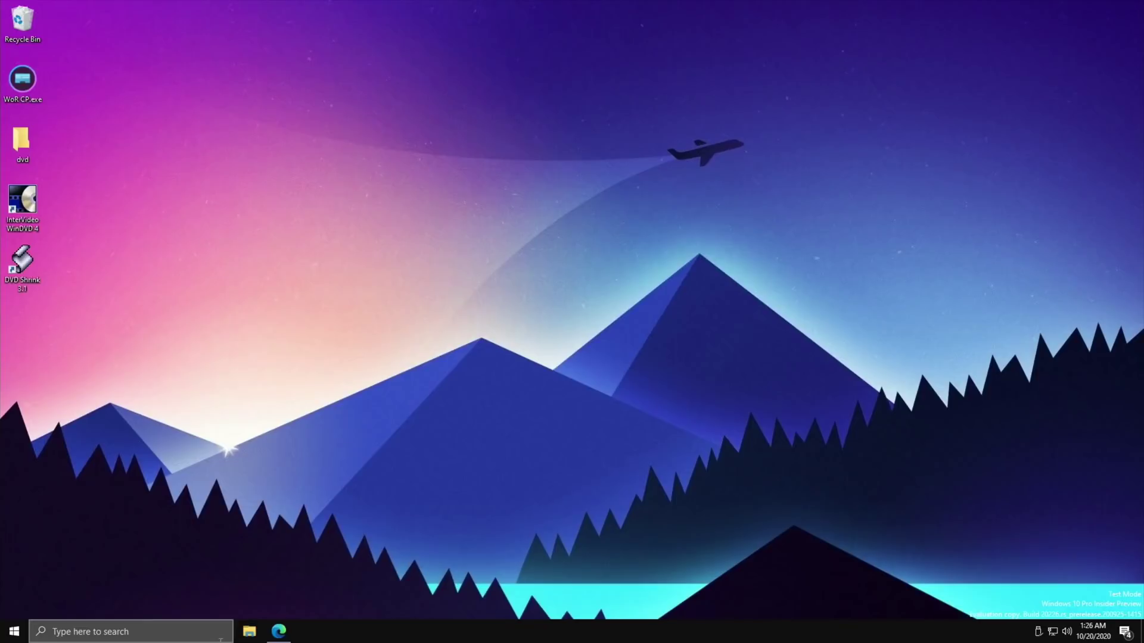
Open This PC and review the AutoPlay options for the SPIDERMAN DVD RW Drive (E:), then dismiss them
left_click(249, 634)
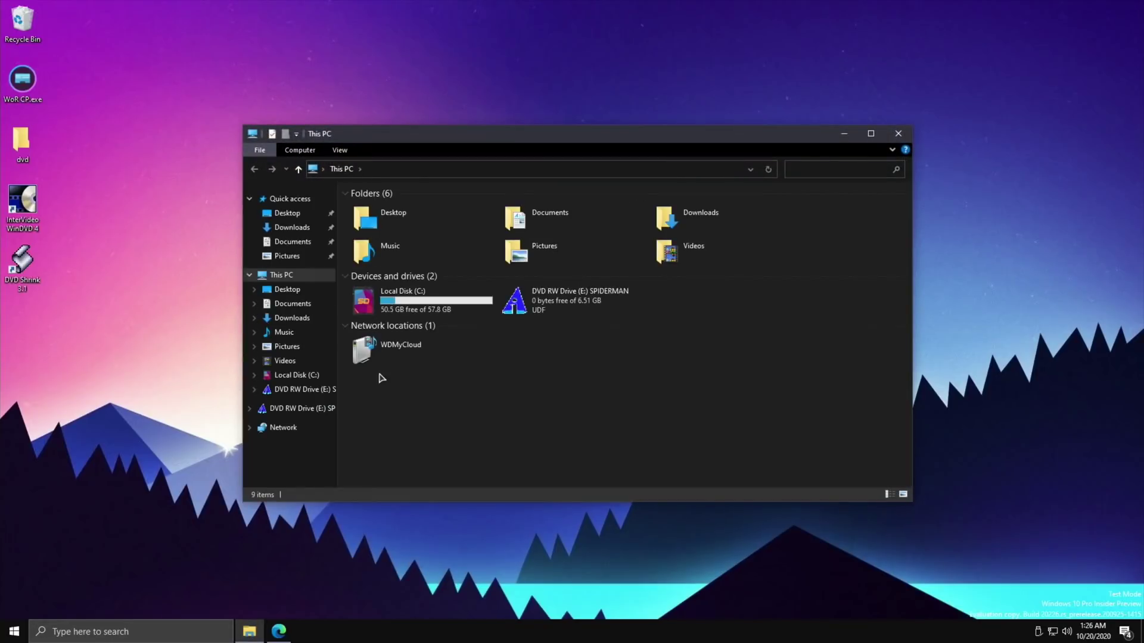
right_click(521, 311)
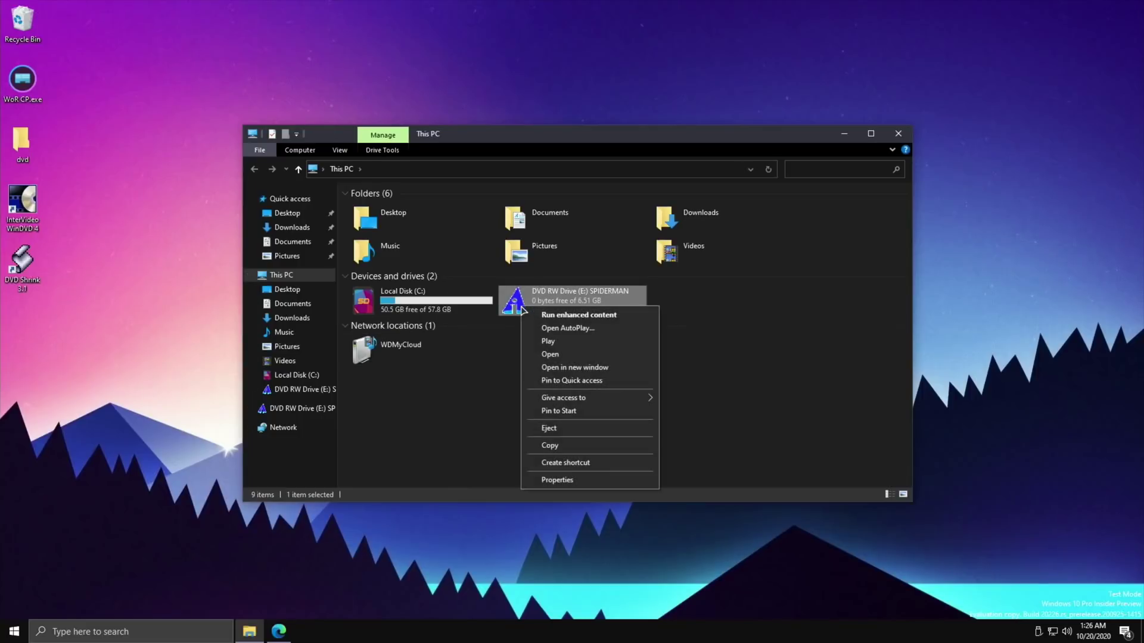
left_click(561, 328)
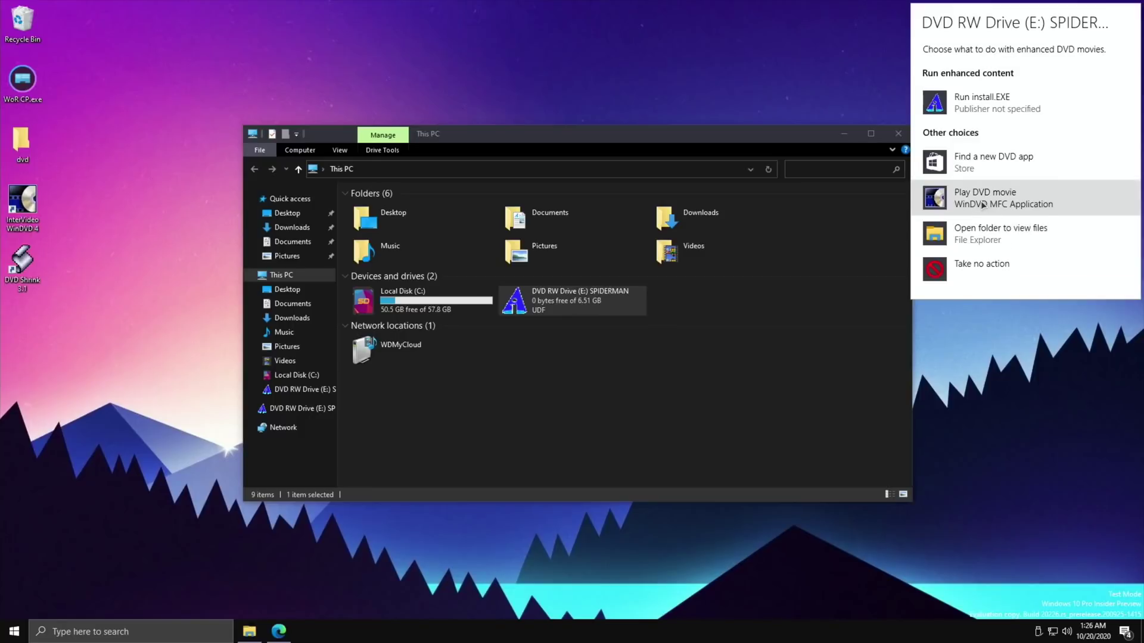
key("Escape")
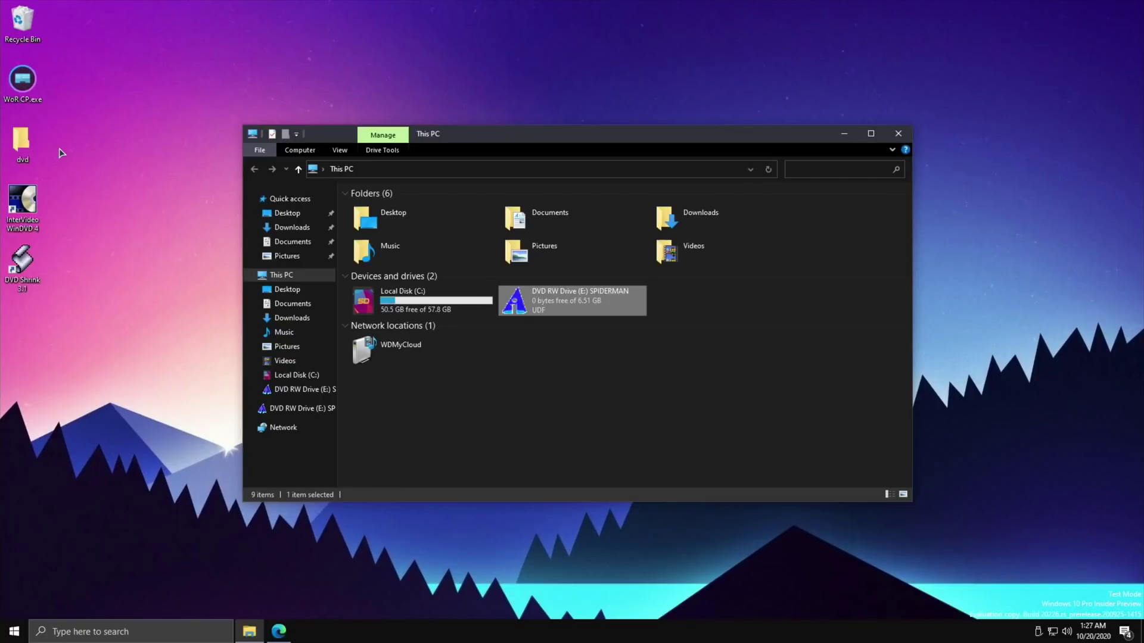
Launch VLC and play the DVD from E:\ - SPIDERMAN via Media > Open Disc
left_click(14, 631)
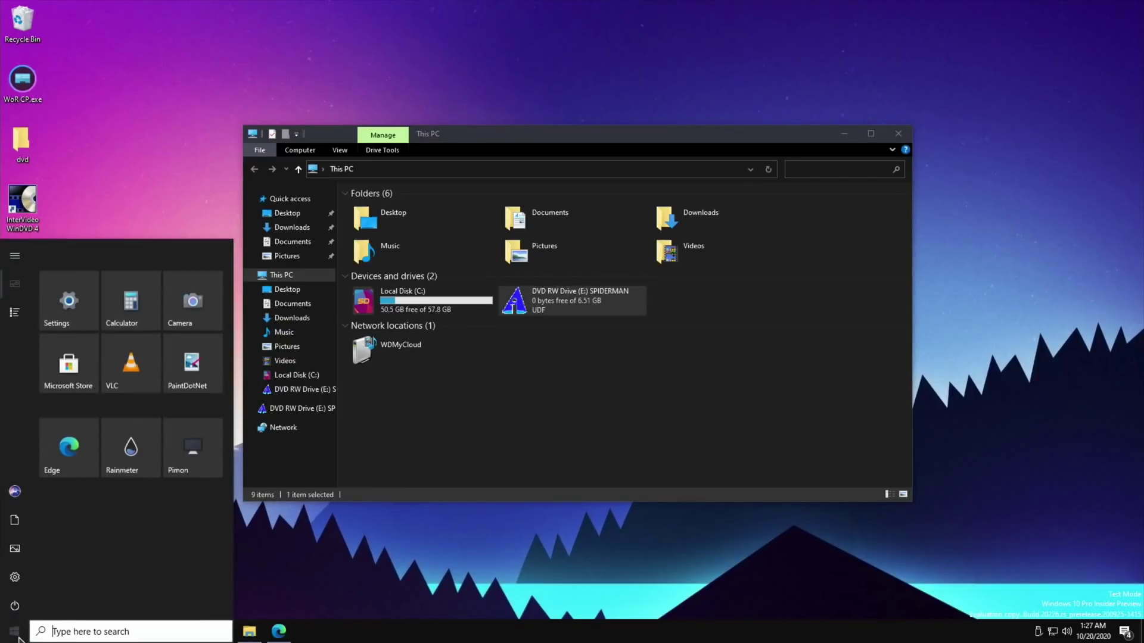
left_click(119, 370)
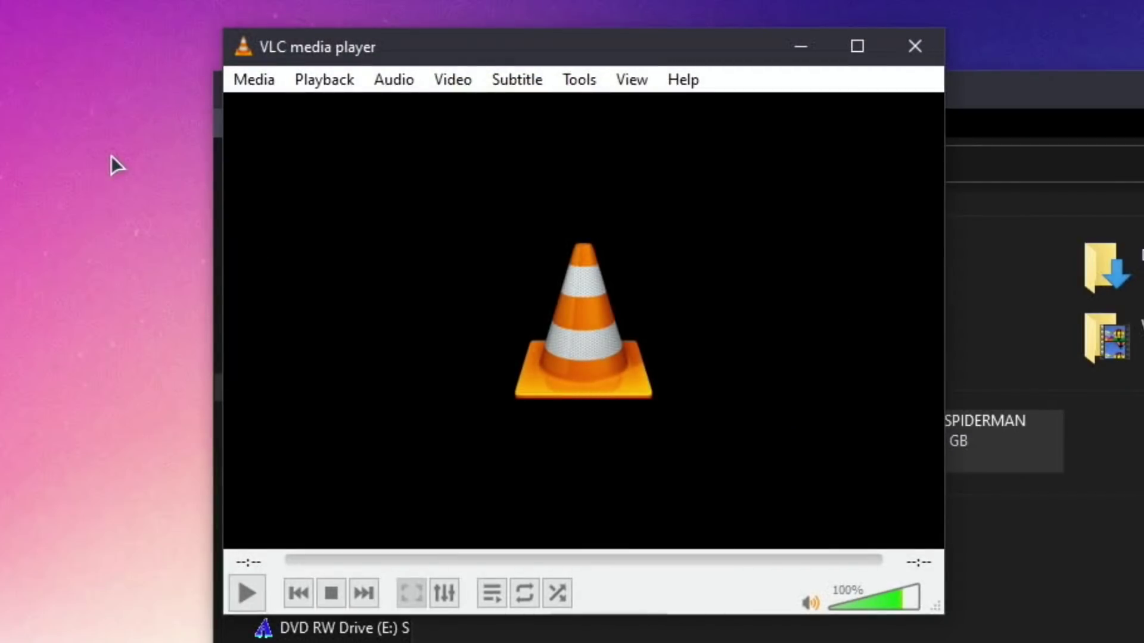
left_click(246, 84)
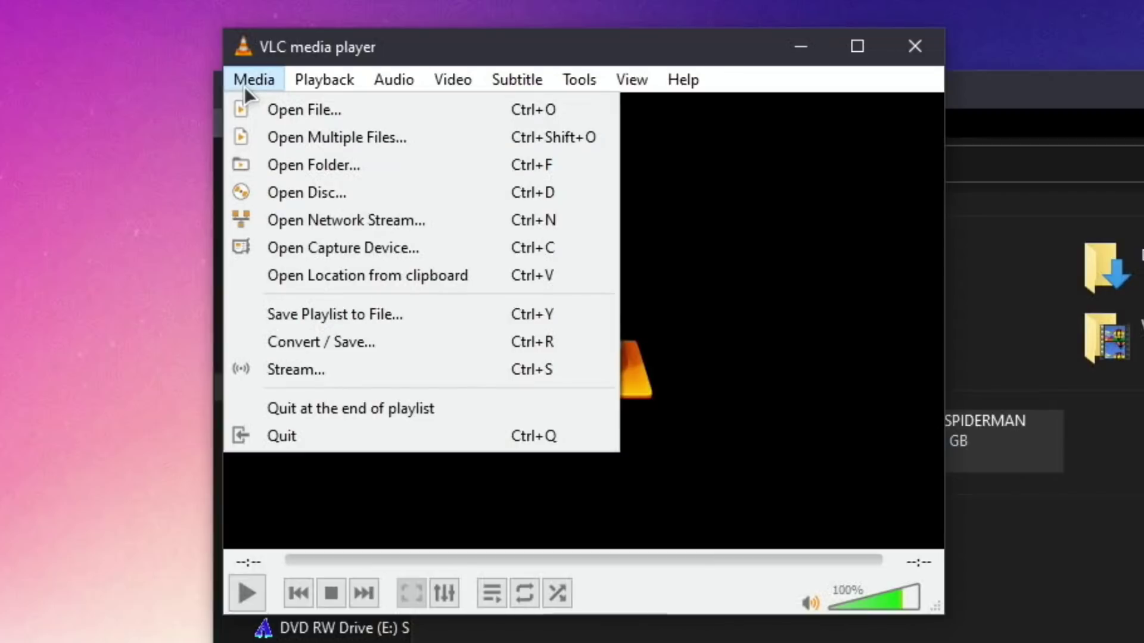
left_click(284, 190)
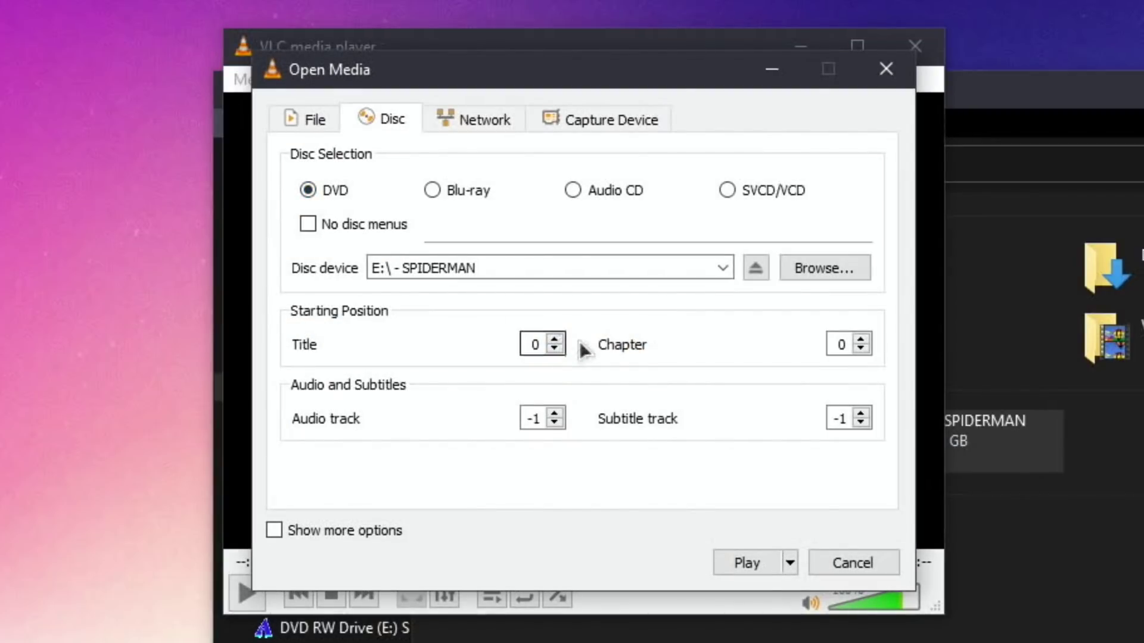
left_click(756, 563)
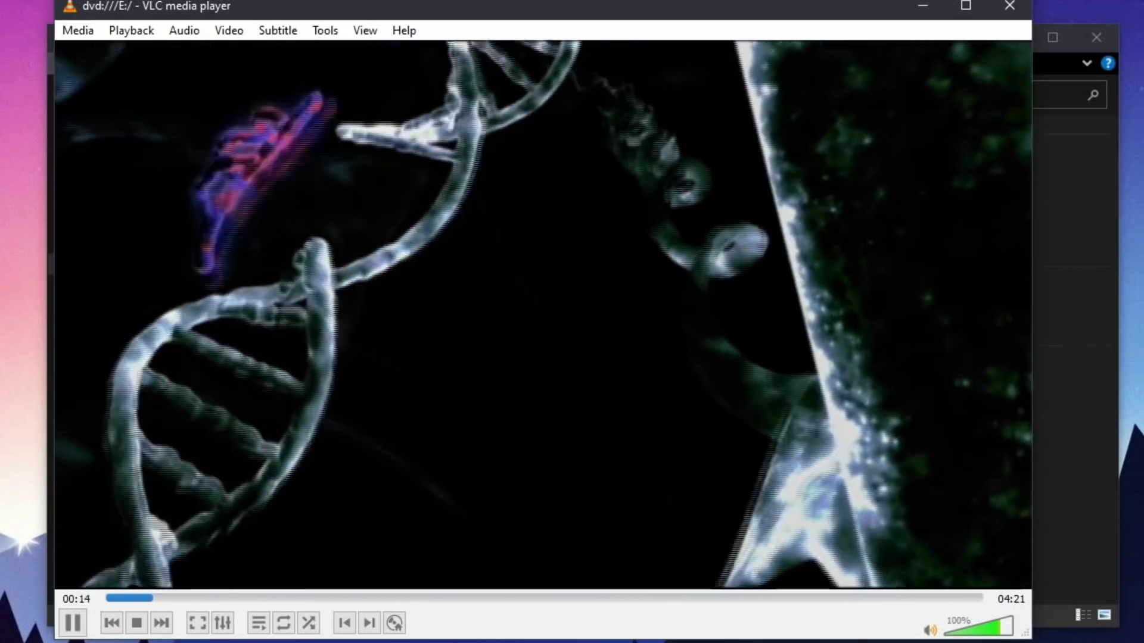
Pause the SPIDERMAN movie at 53:47 and close VLC media player
key("space")
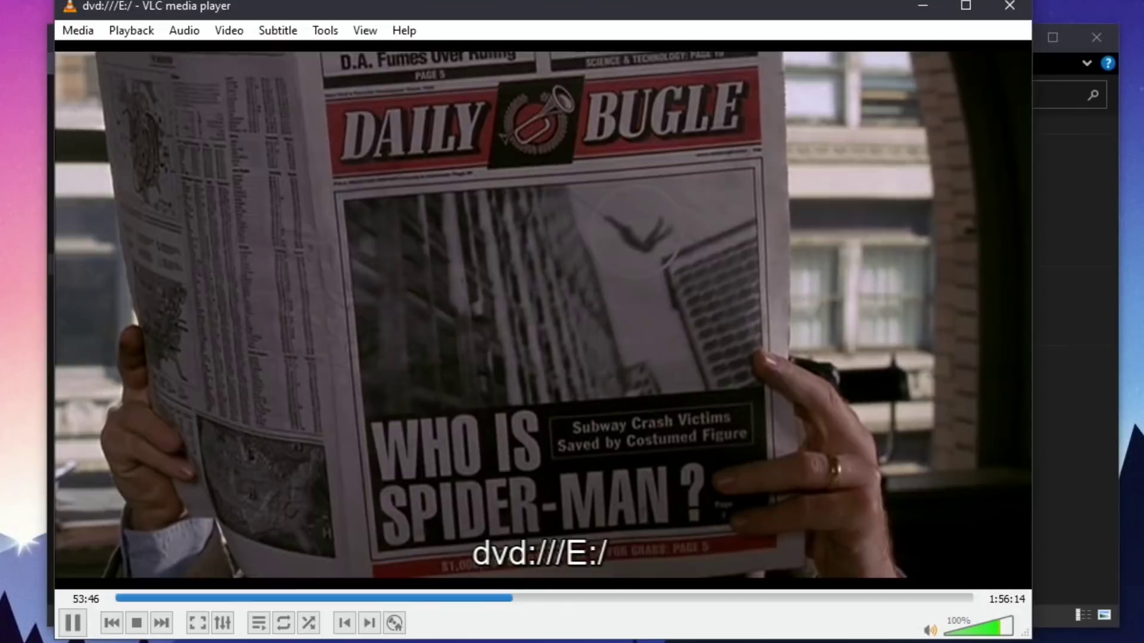
key("space")
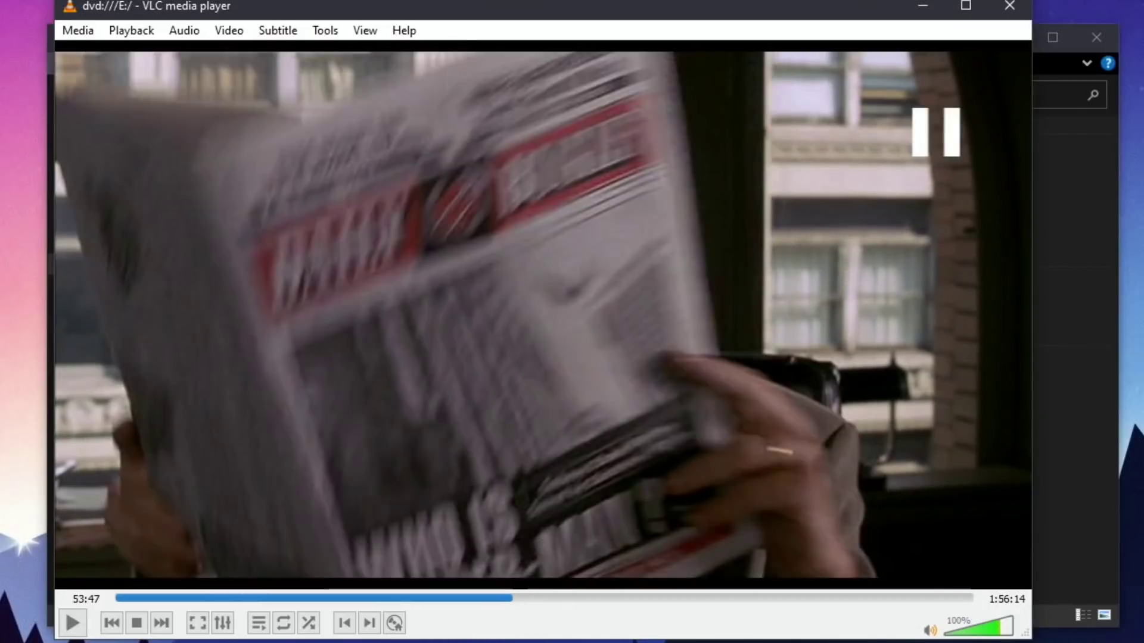
left_click(1002, 11)
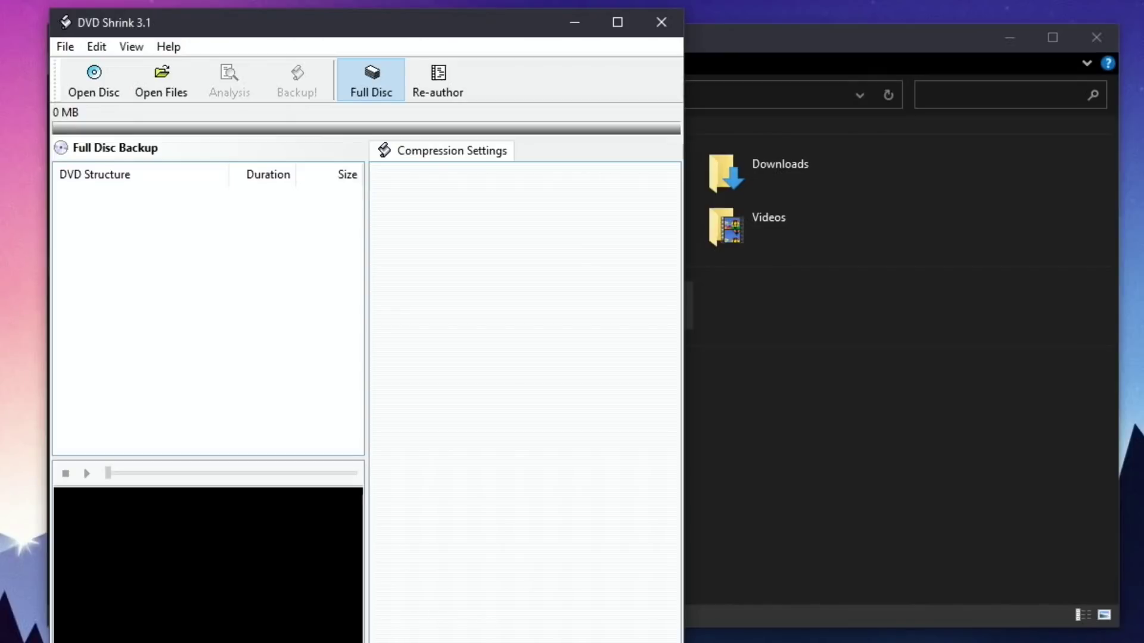
Load E:\ [SPIDERMAN] into DVD Shrink and inspect the Menus and Main Movie Title 1 settings
left_click(87, 83)
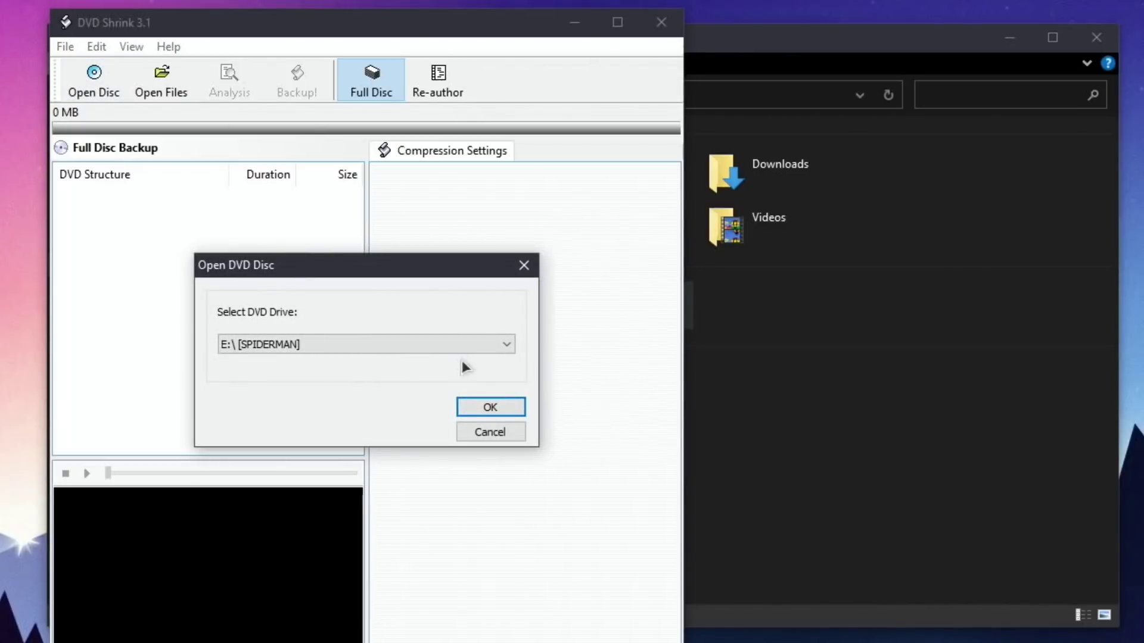
left_click(483, 406)
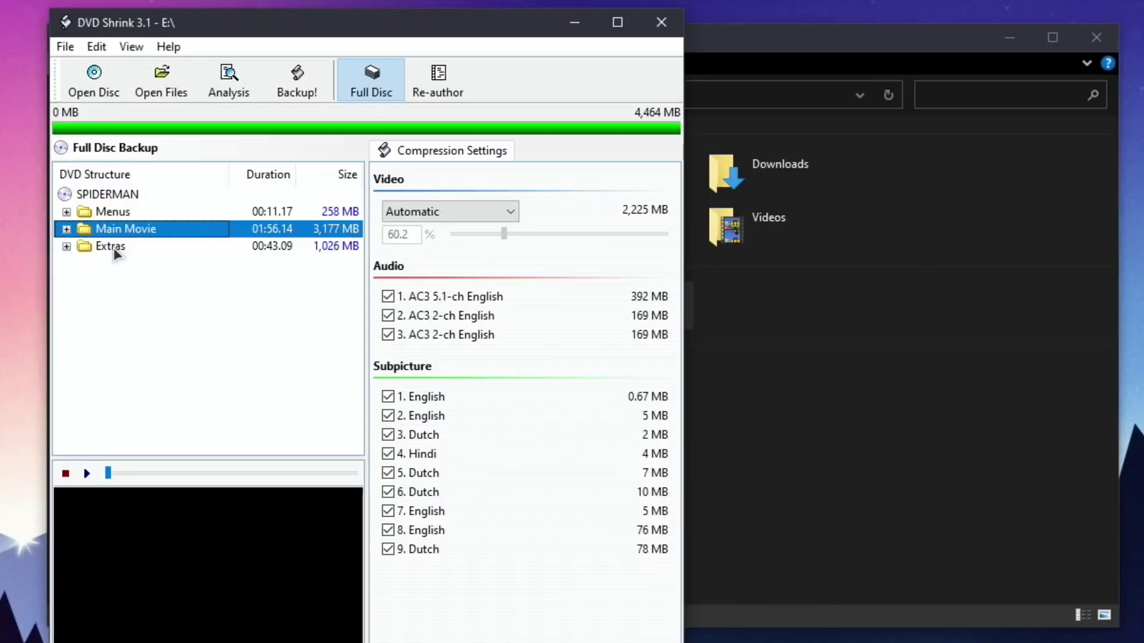
left_click(154, 215)
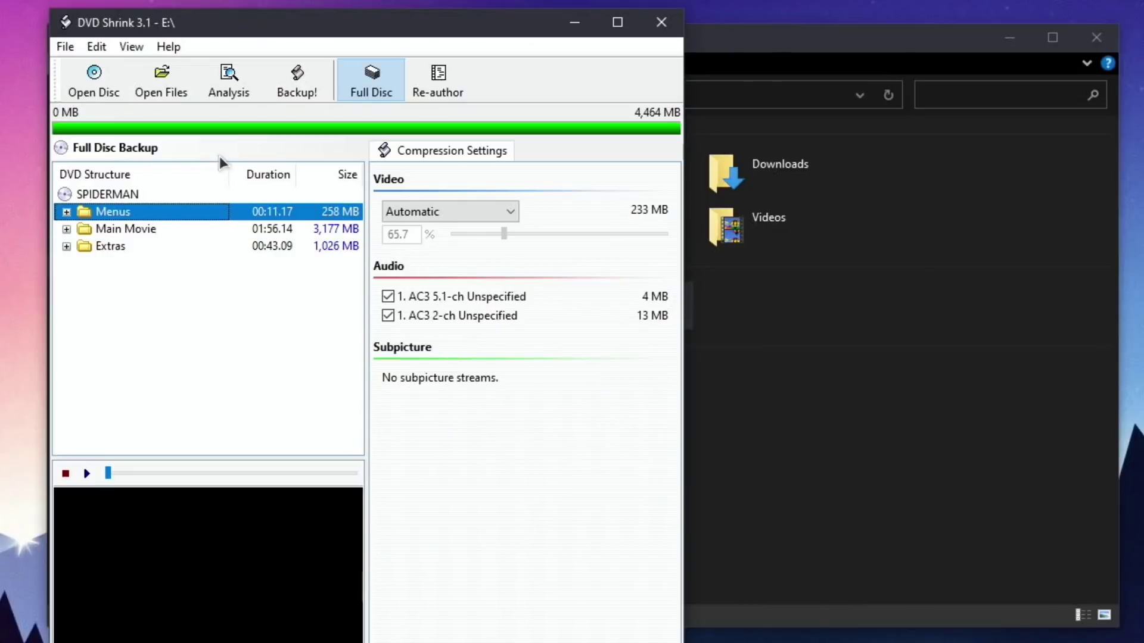
left_click(67, 230)
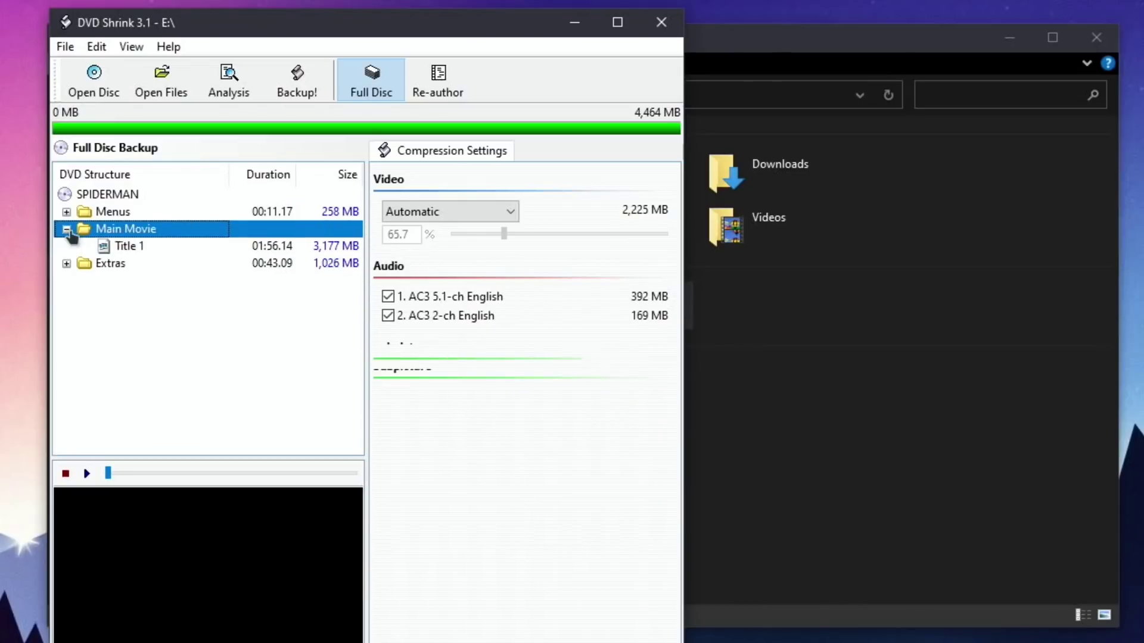
left_click(103, 246)
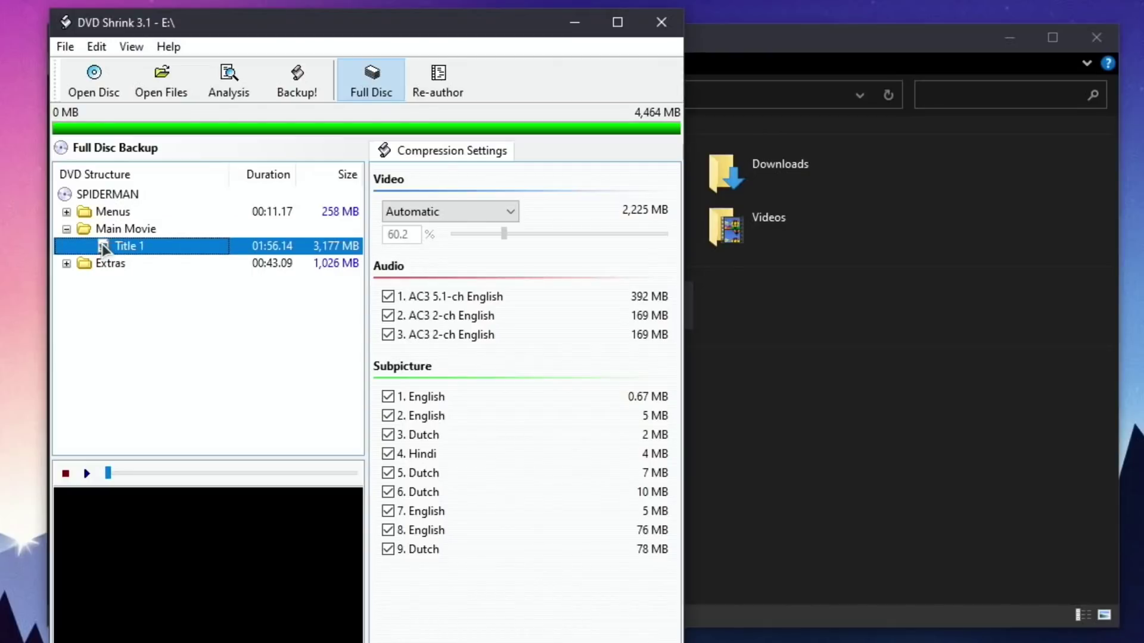
left_click(67, 229)
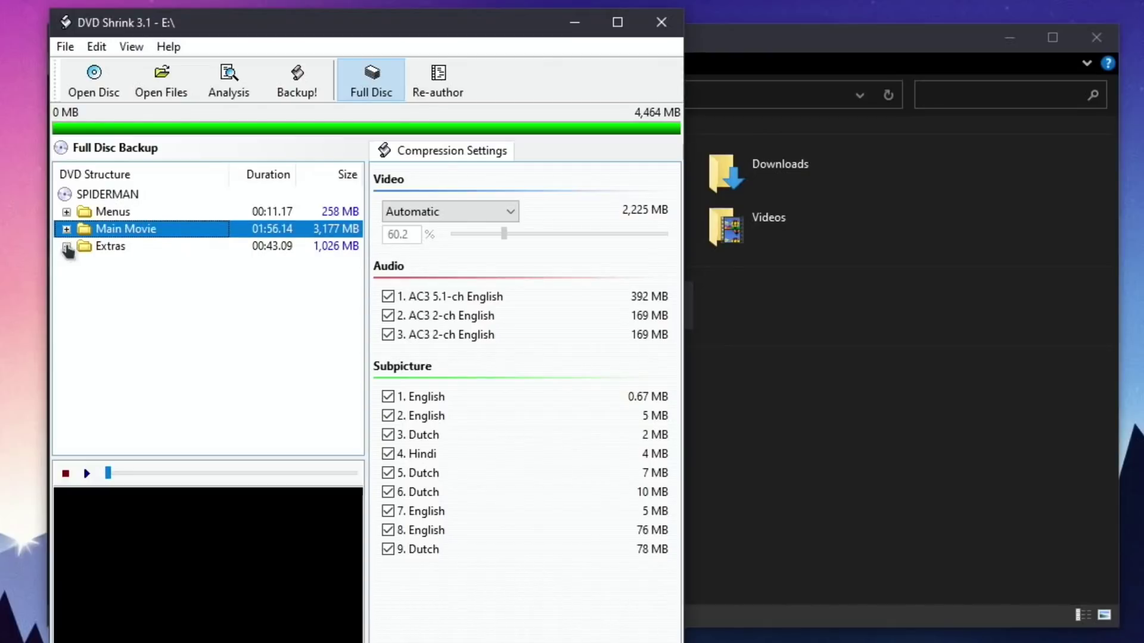
Expand the Extras, select Title 3, and play then pause its preview
left_click(66, 246)
scroll(137, 299, "down", 5)
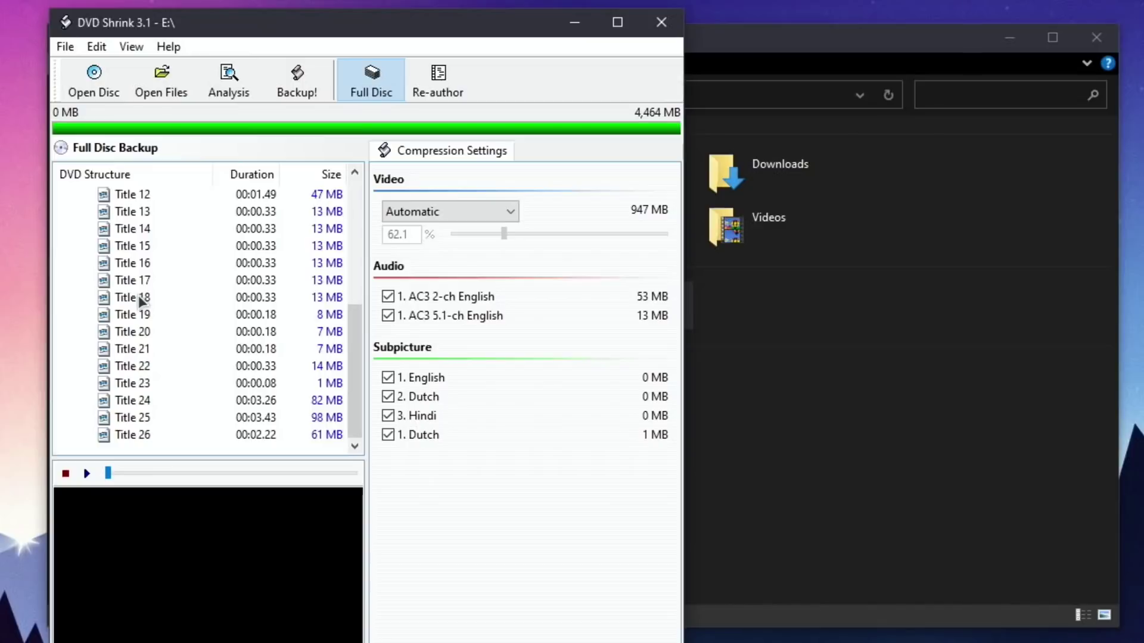
scroll(141, 301, "up", 5)
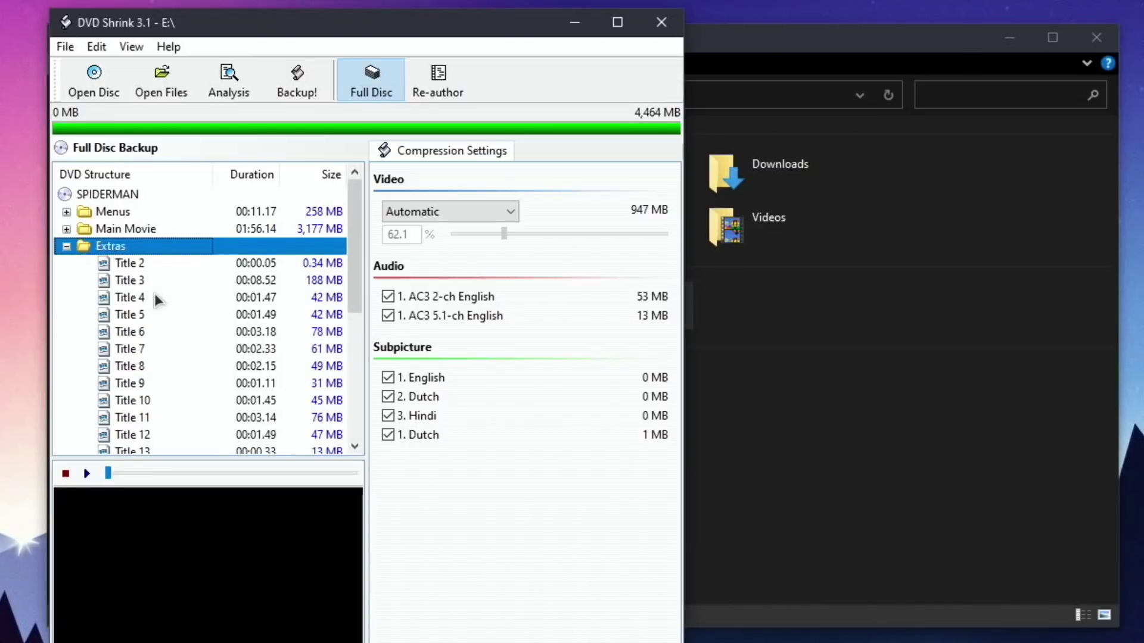
left_click(128, 281)
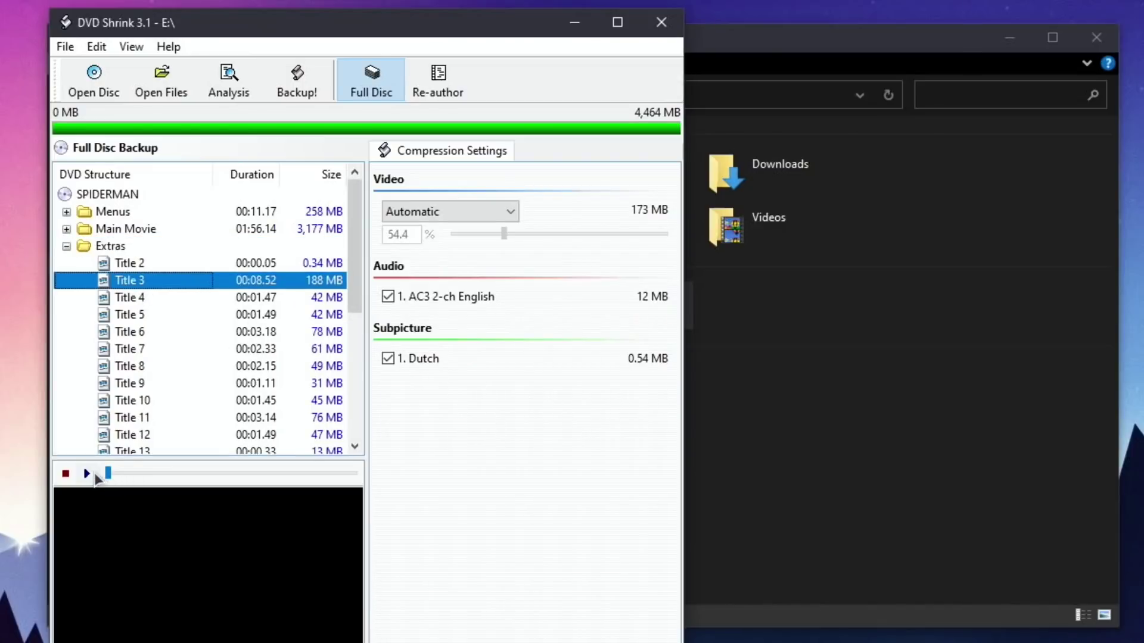
left_click(87, 475)
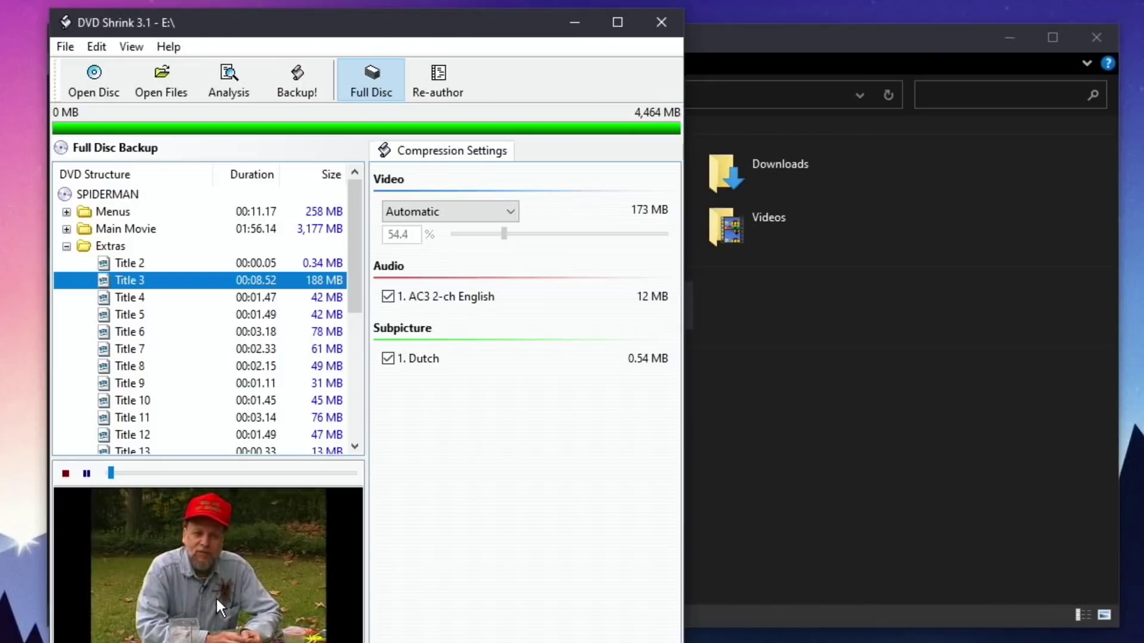
left_click(86, 474)
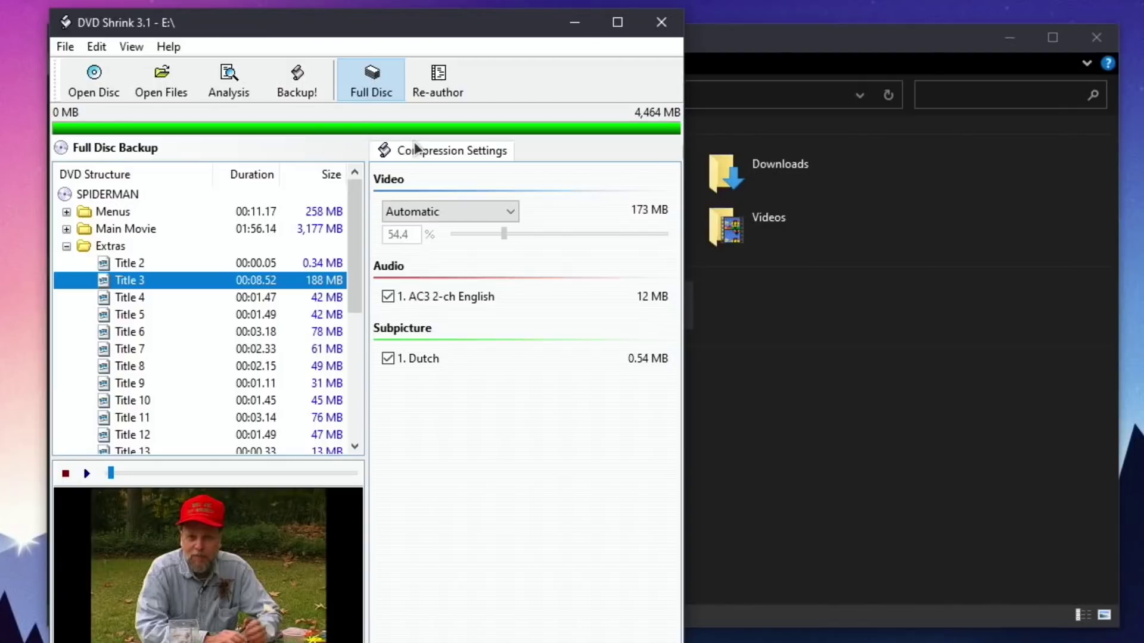
In Re-author mode, add only Title 4 from the Extras to the DVD Structure and preview it
left_click(432, 87)
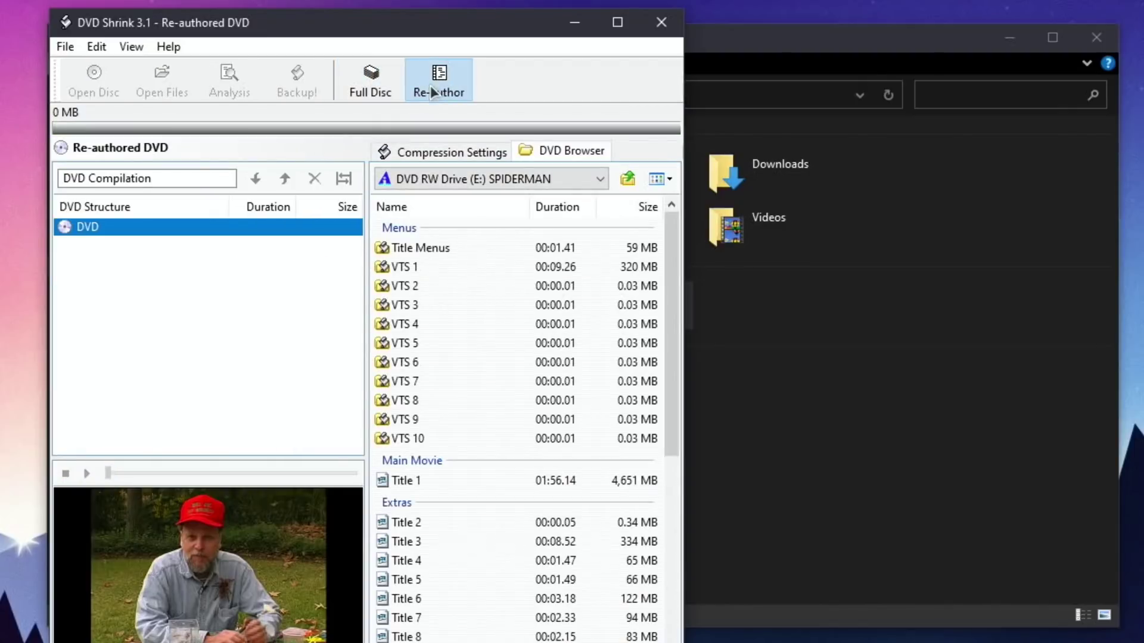
scroll(559, 342, "down", 6)
scroll(559, 343, "up", 6)
left_click(405, 480)
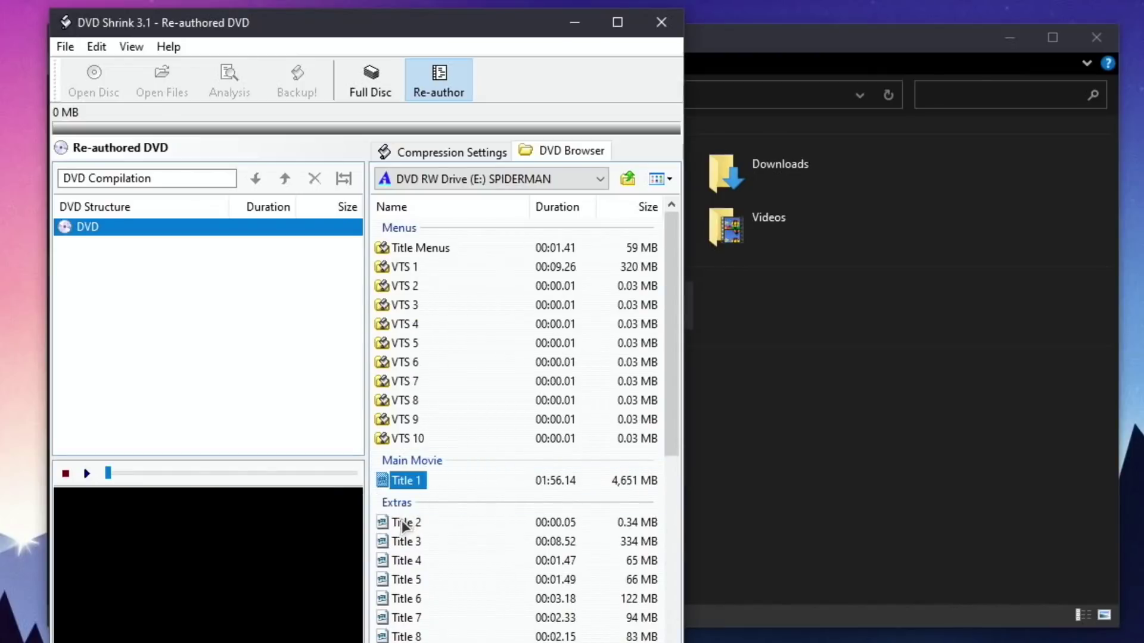
left_click(404, 523)
left_click(407, 561)
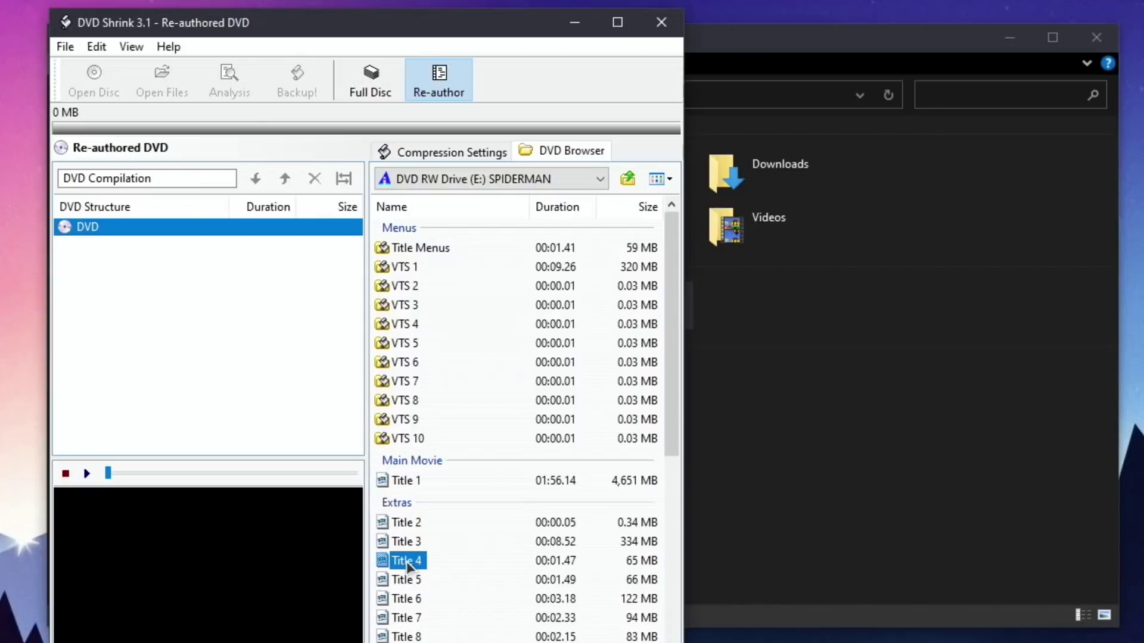
left_click_drag(407, 561, 274, 418)
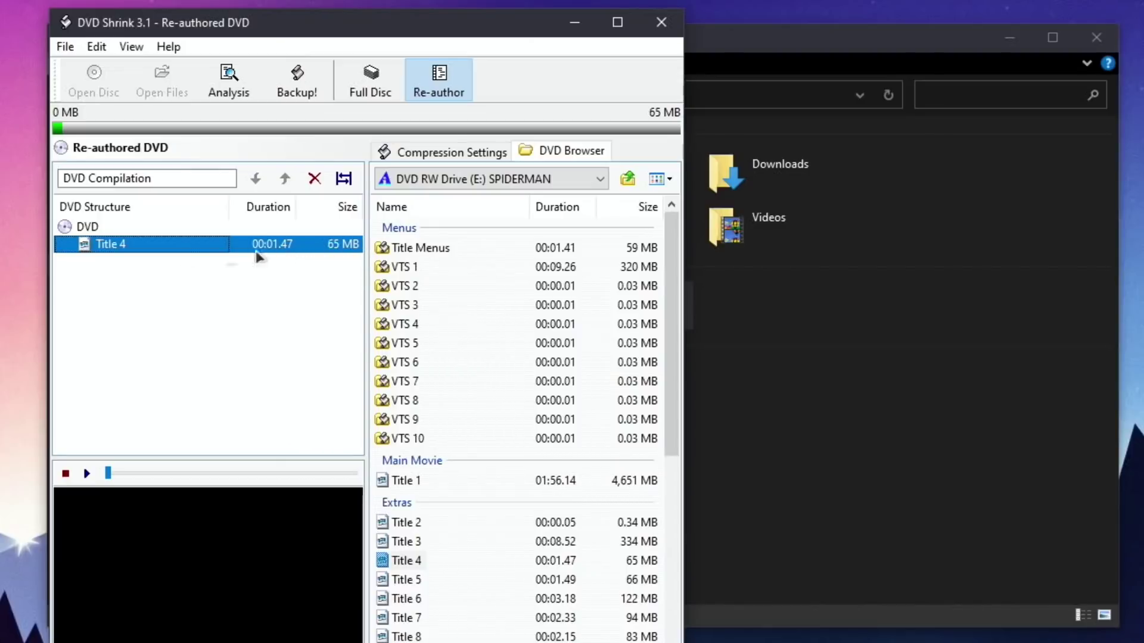
left_click(87, 473)
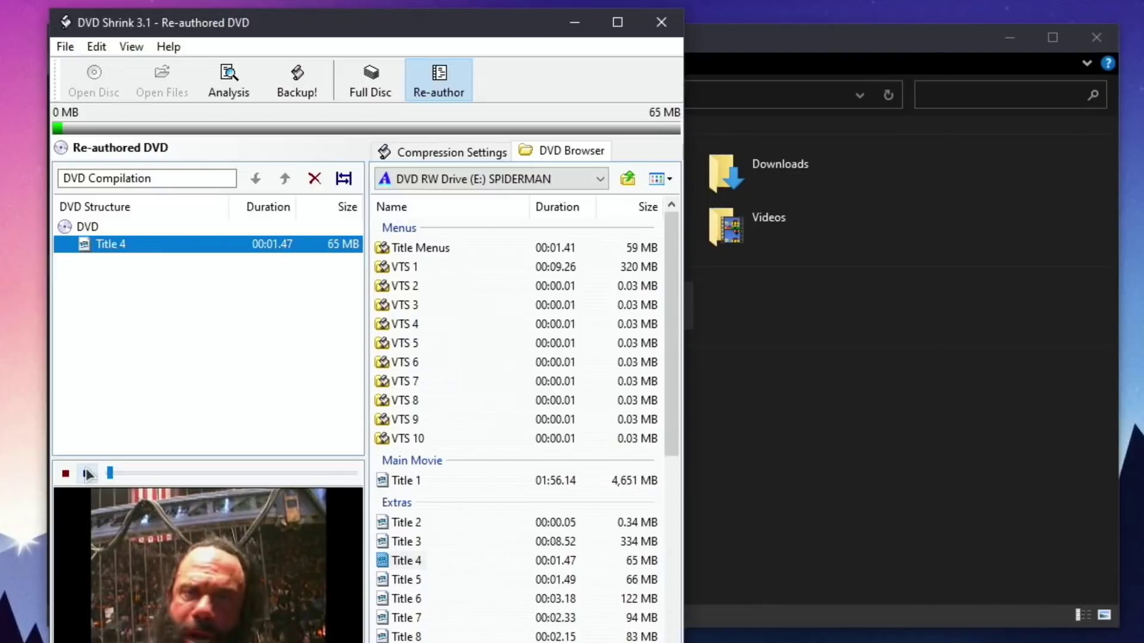
Back up the compilation to target folder C:\SPIDERMAN22 by appending '2' to the path
left_click(305, 87)
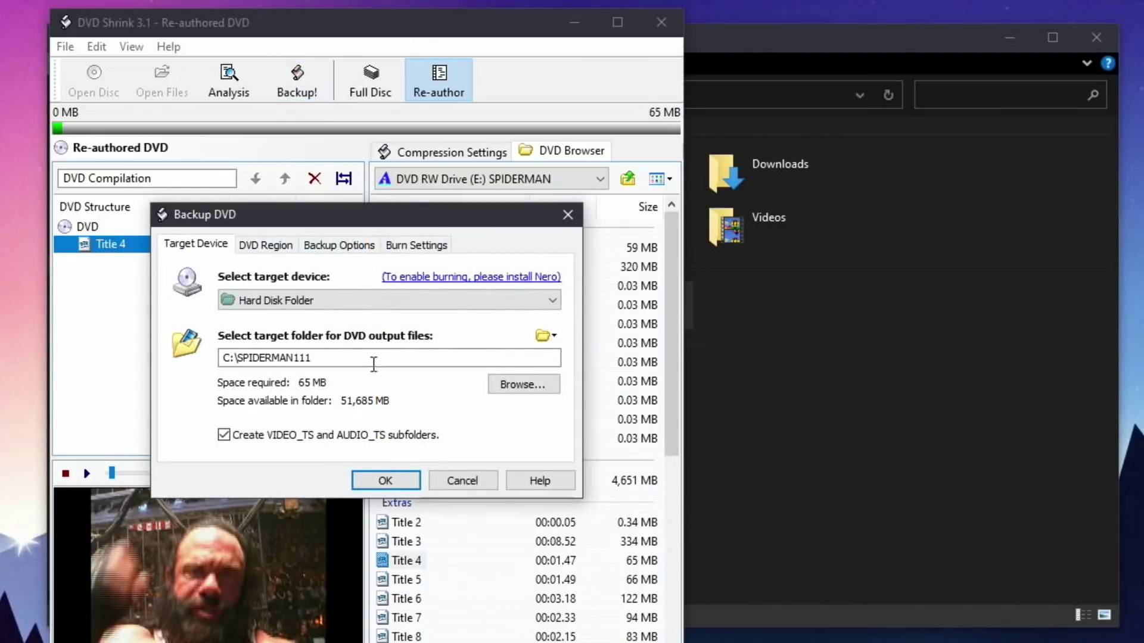
left_click(312, 358)
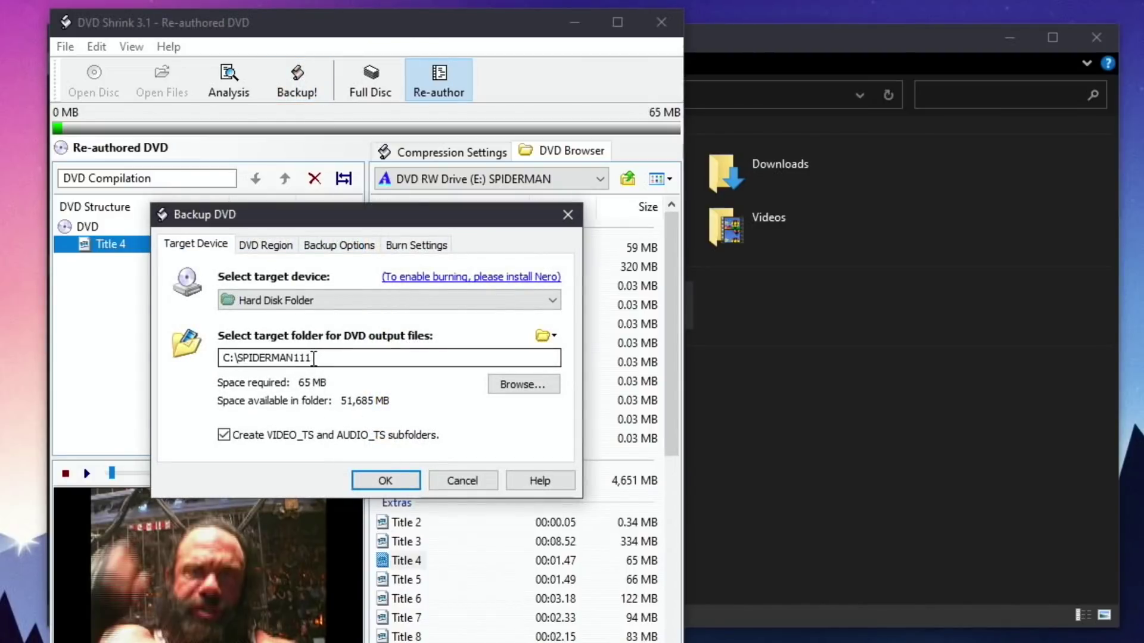
left_click(313, 358)
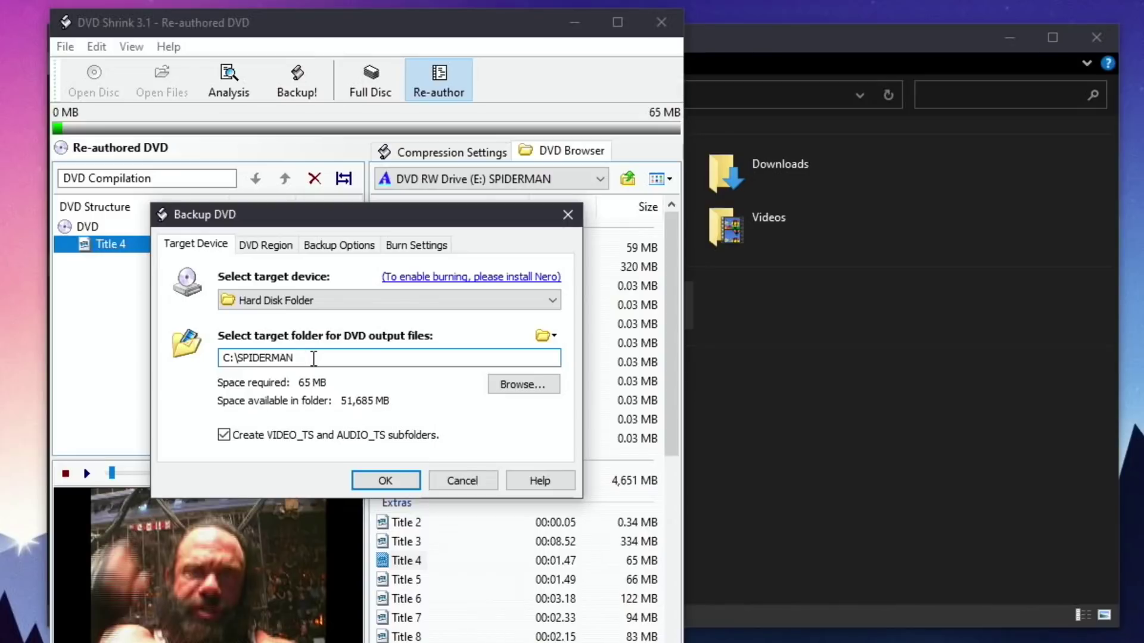
type("22")
left_click(395, 477)
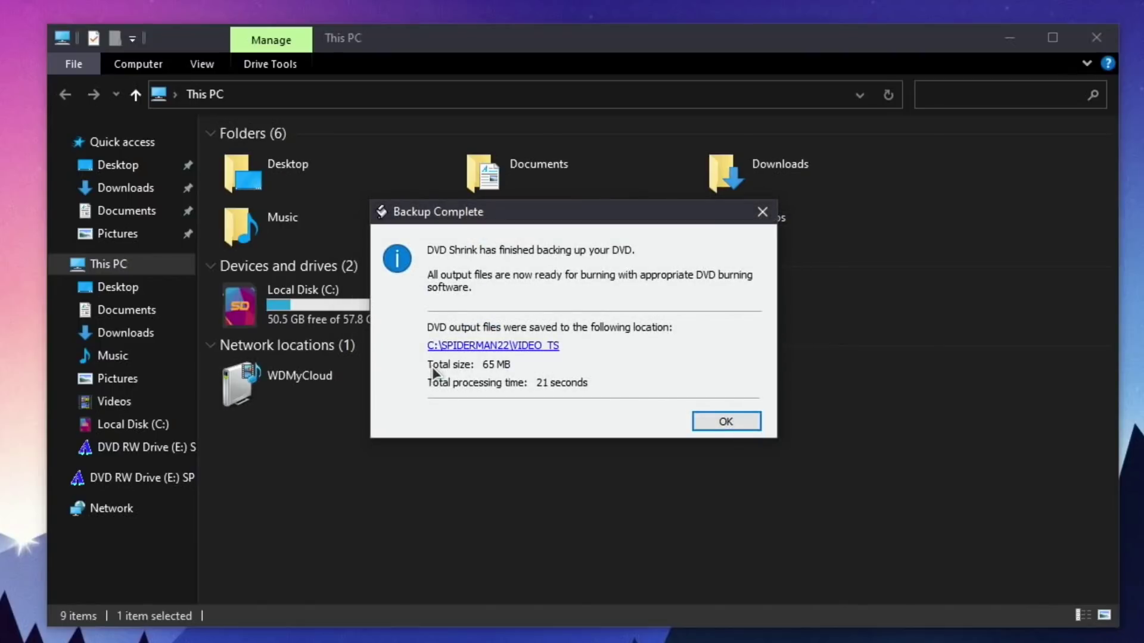
Dismiss Backup Complete, close DVD Shrink, and open Local Disk (C:)
left_click(705, 418)
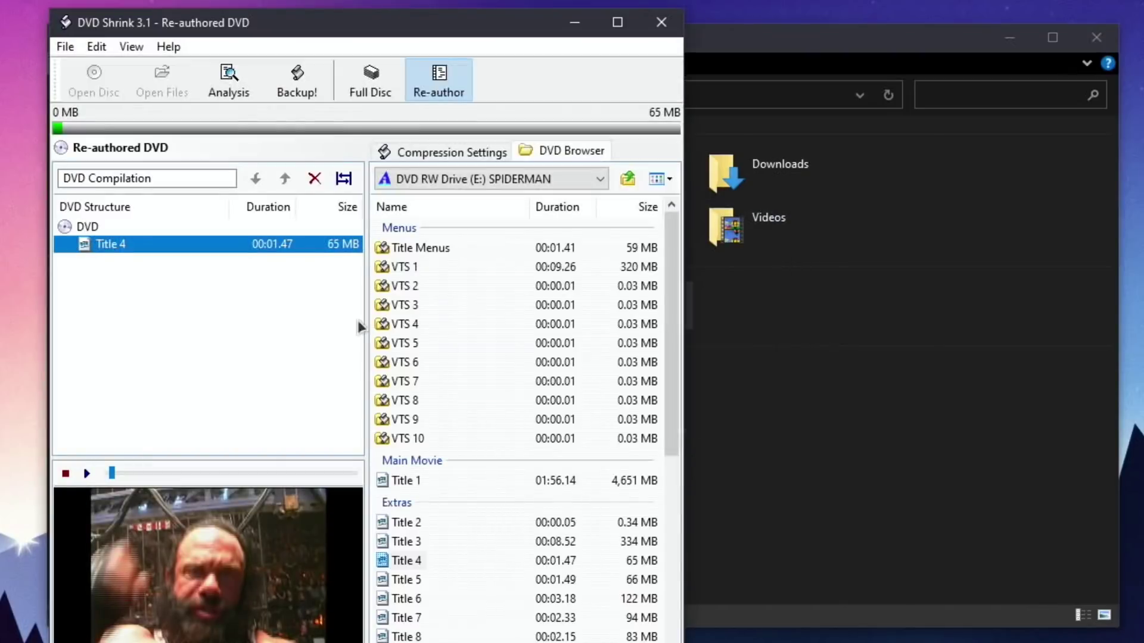
left_click(661, 22)
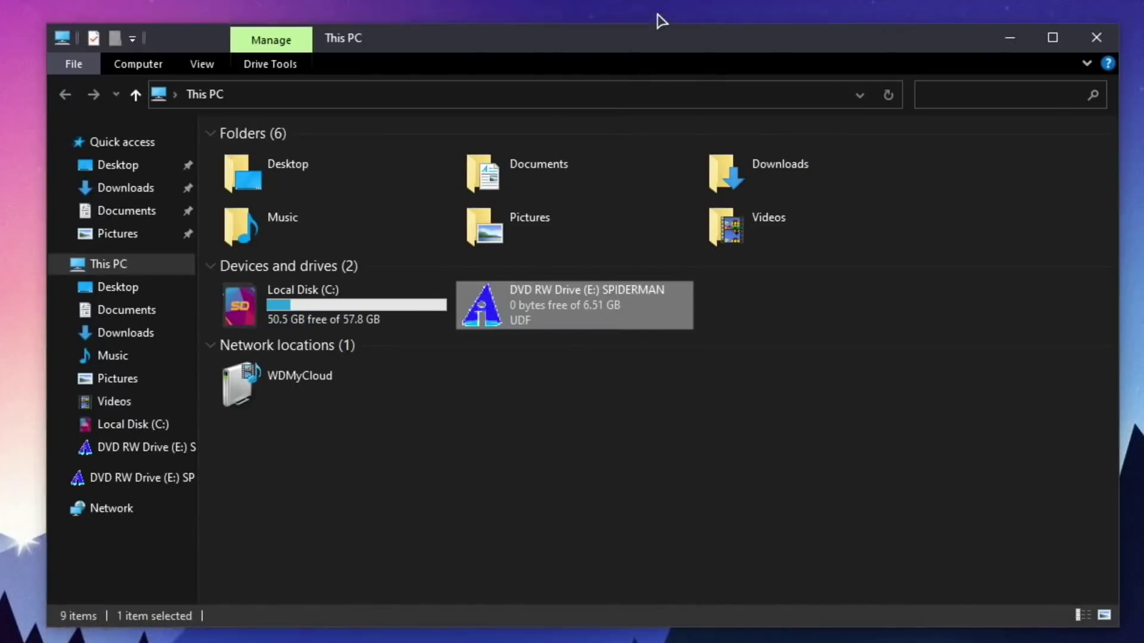
left_click(278, 308)
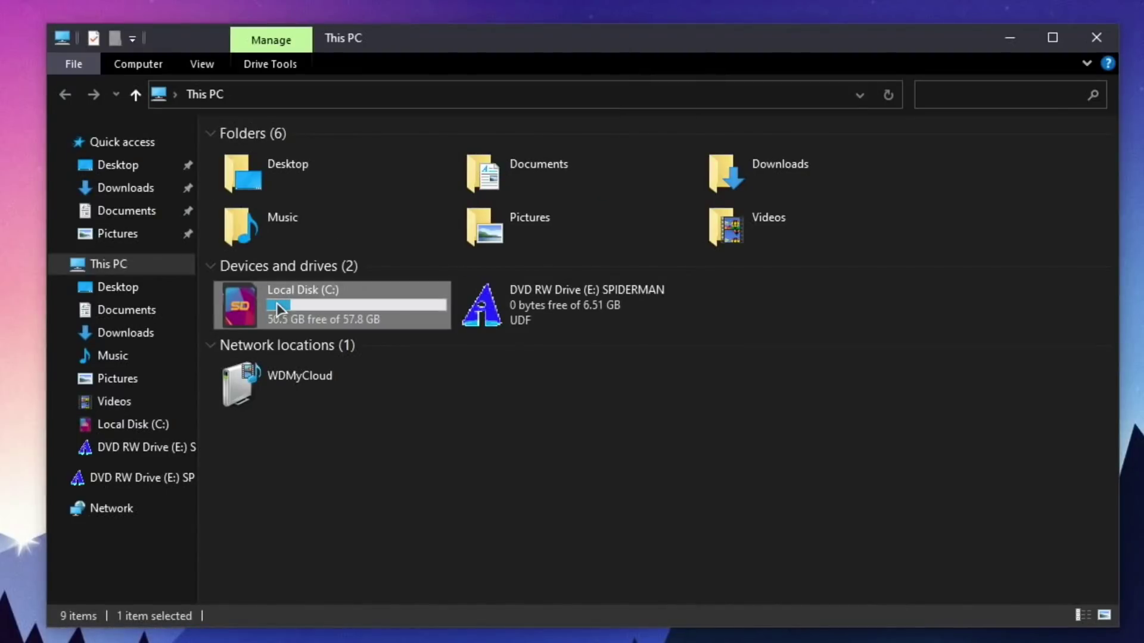
double_click(278, 308)
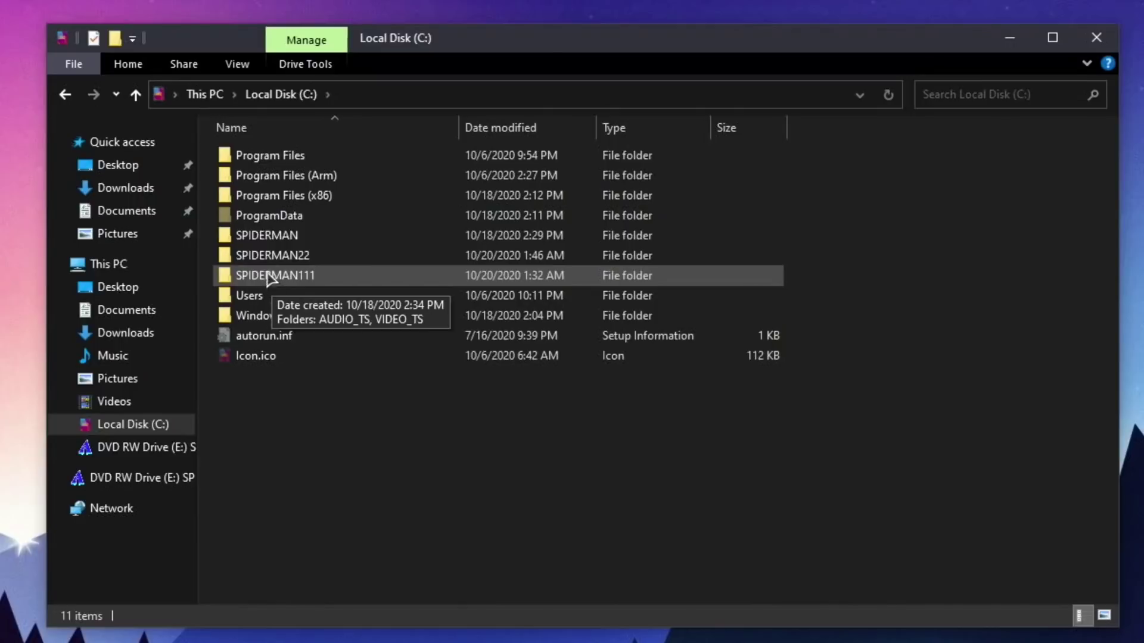
Go into SPIDERMAN22\VIDEO_TS and choose Open with for VTS_01_1.VOB
left_click(259, 266)
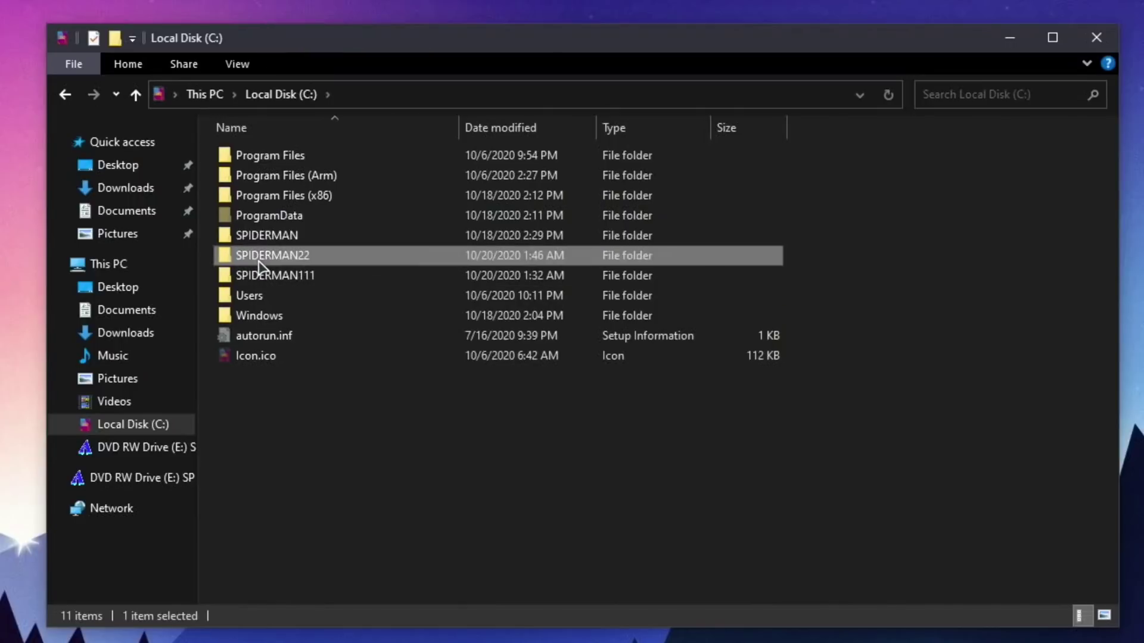
double_click(260, 262)
double_click(248, 178)
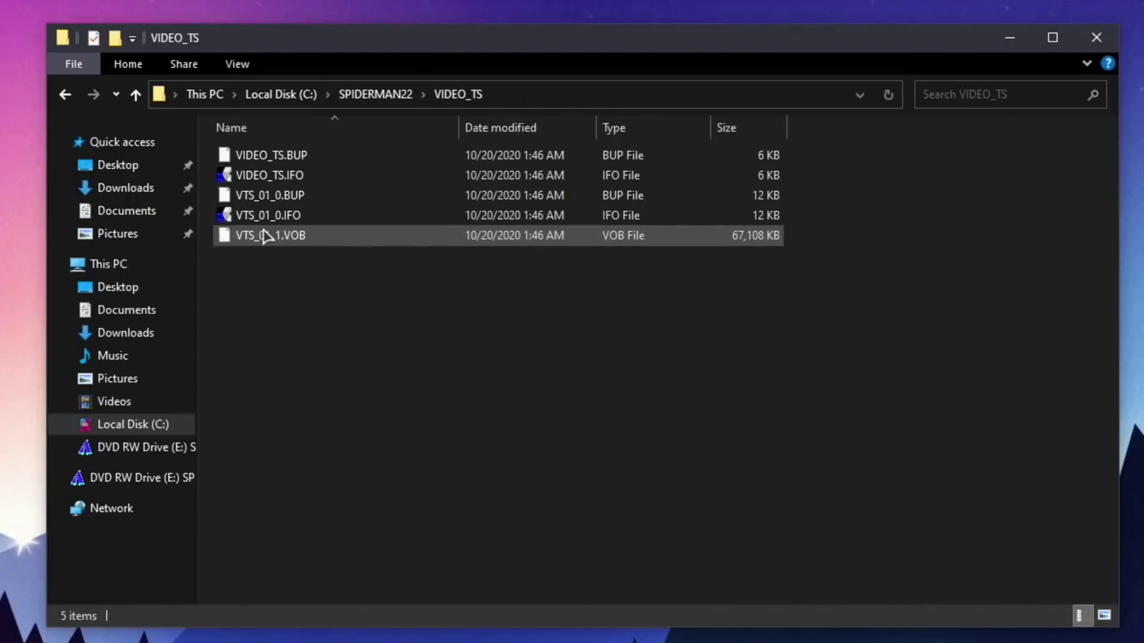
left_click(262, 239)
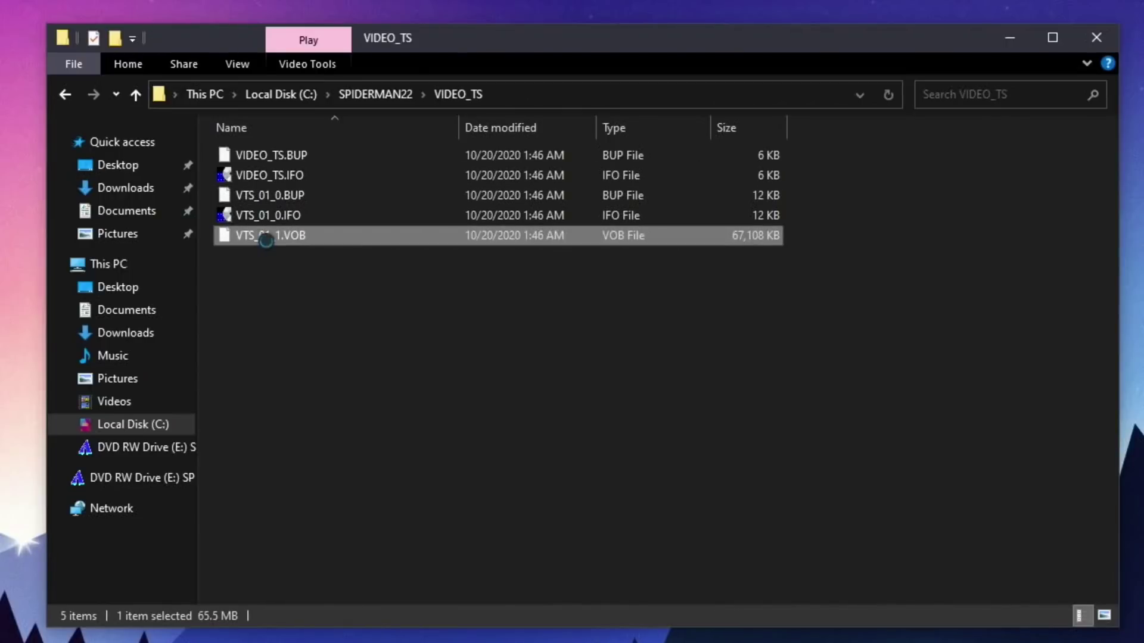
right_click(260, 235)
left_click(291, 249)
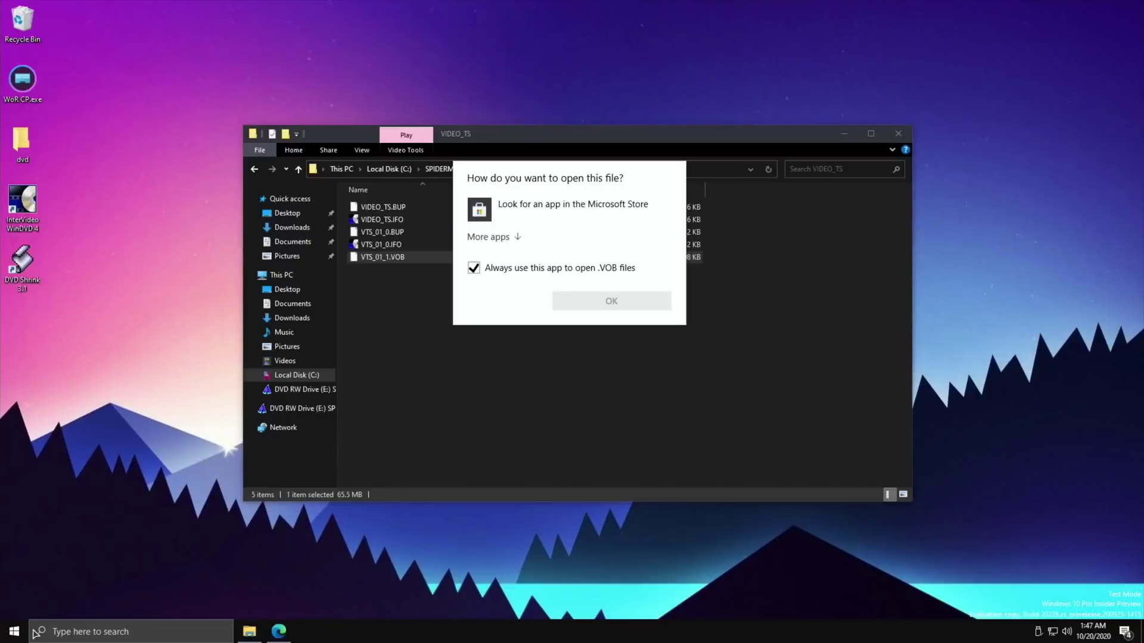
Cancel the app prompt, launch VLC, and start Media > Open File
key("Escape")
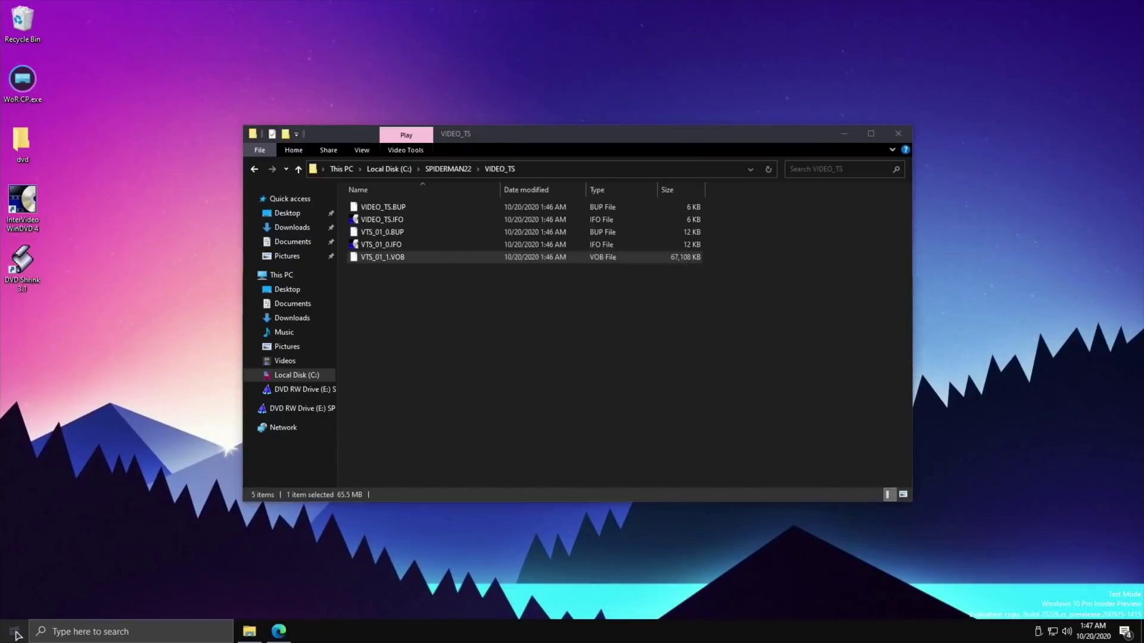
left_click(15, 631)
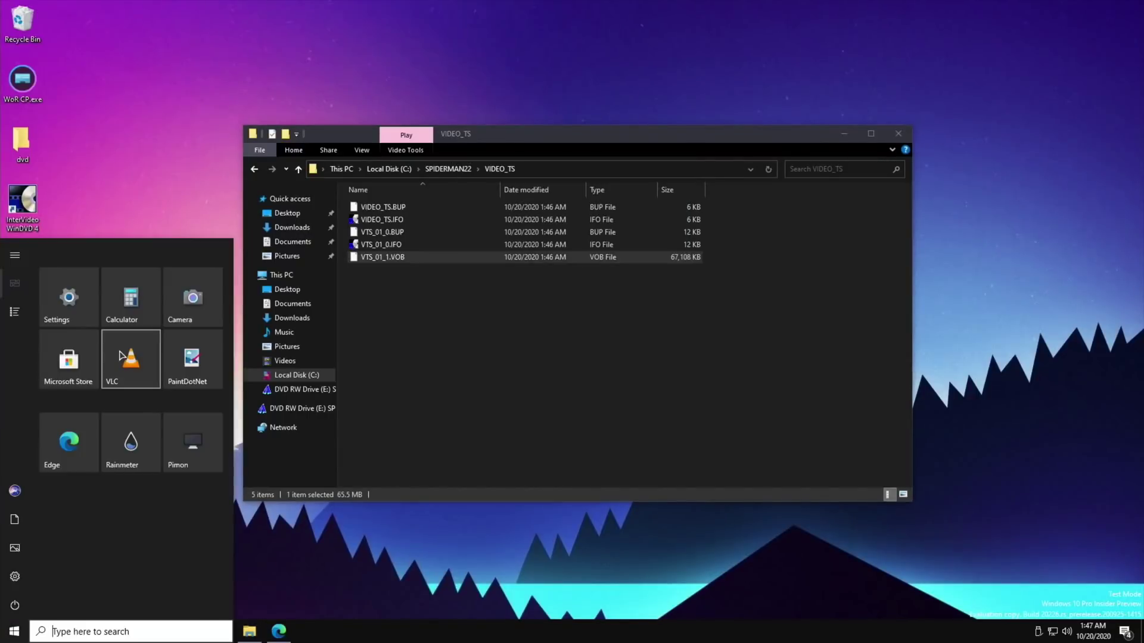
left_click(131, 354)
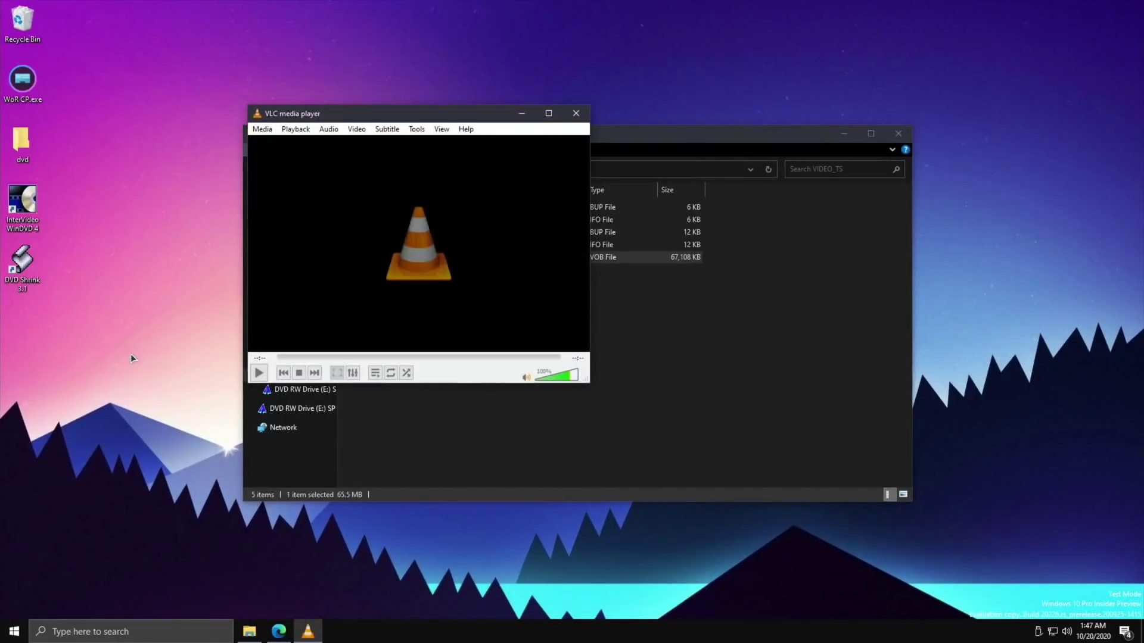
left_click(262, 129)
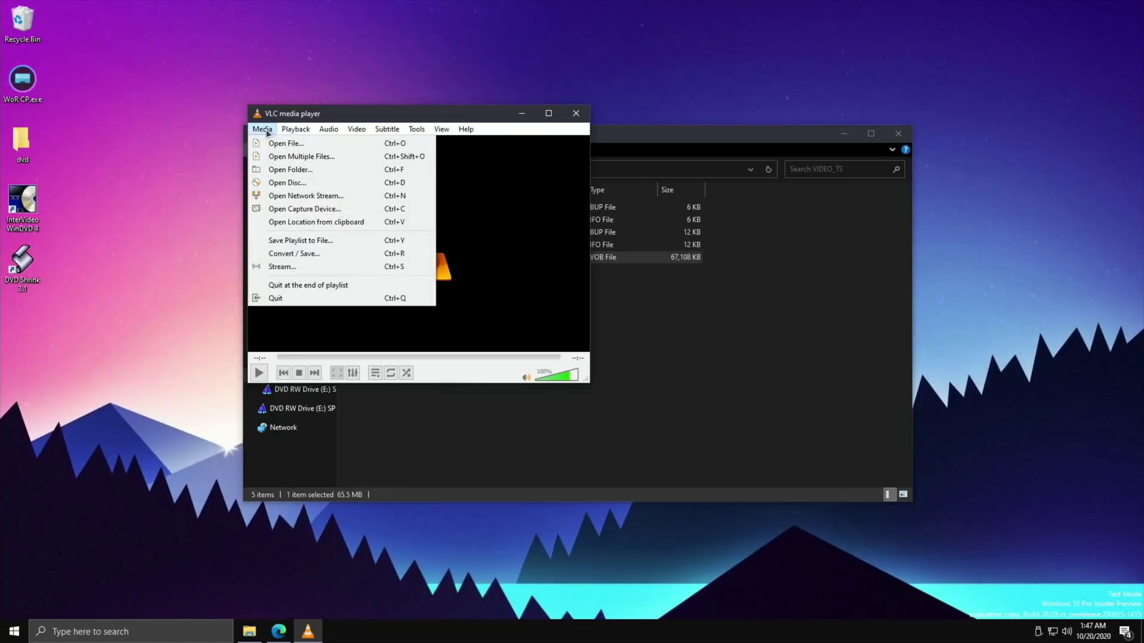
left_click(276, 144)
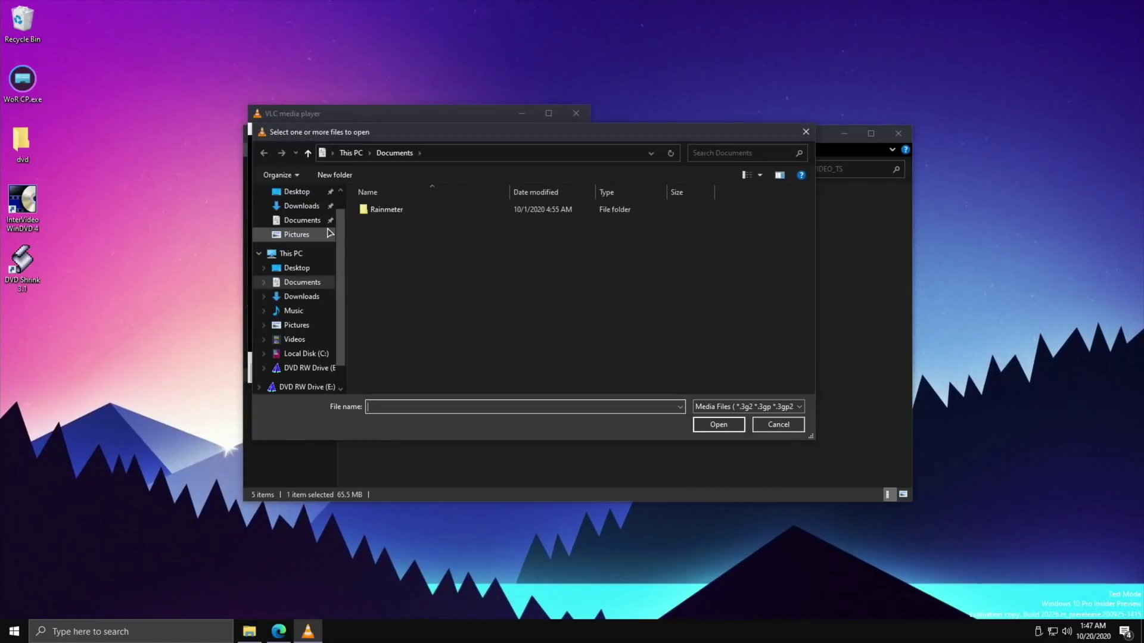
Browse to C:\SPIDERMAN22\VIDEO_TS and select VTS_01_1.VOB
left_click(290, 255)
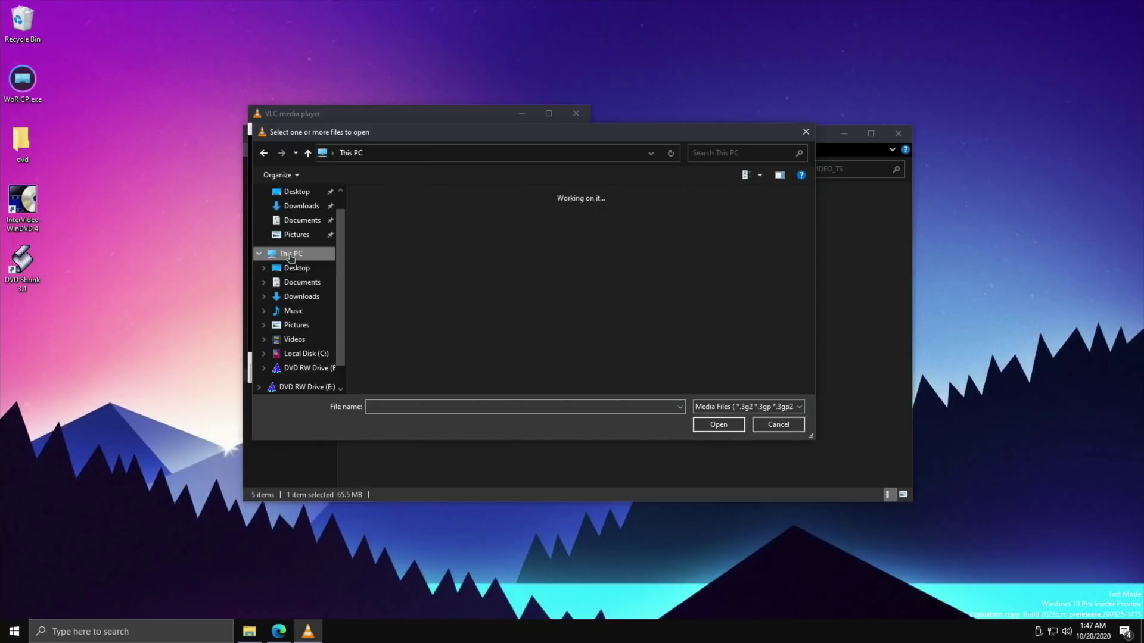
double_click(384, 298)
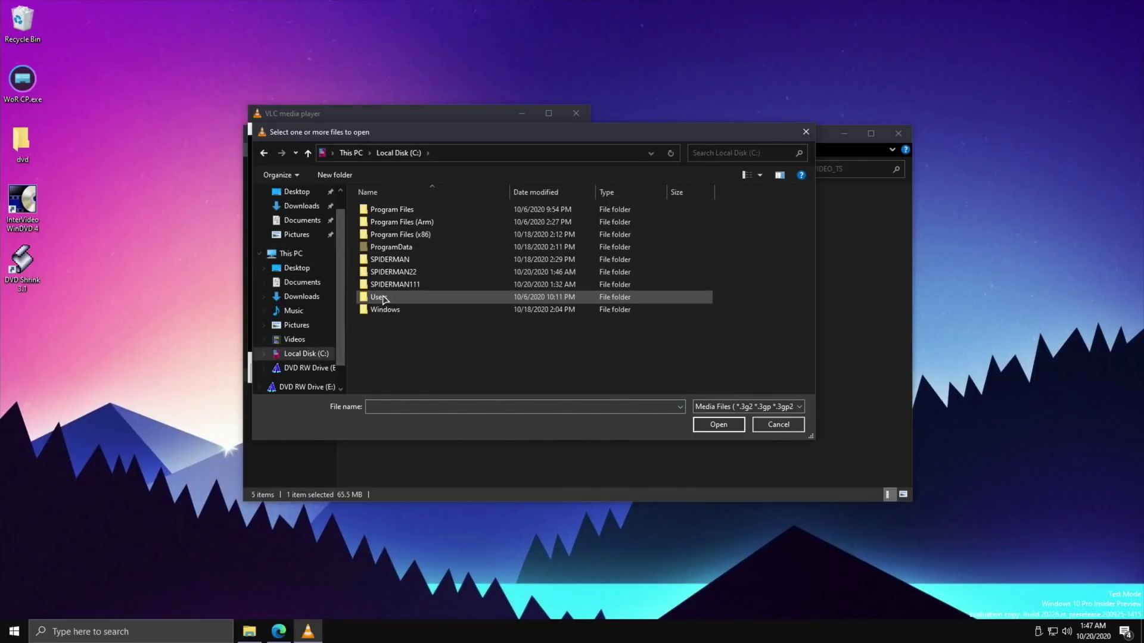
double_click(388, 273)
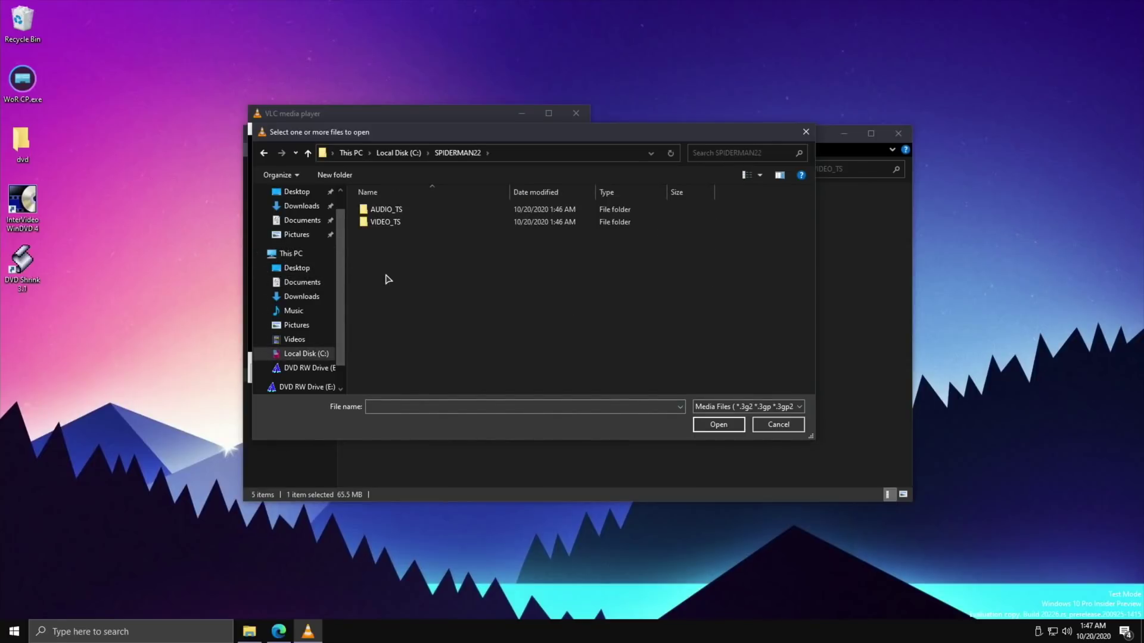
left_click(376, 223)
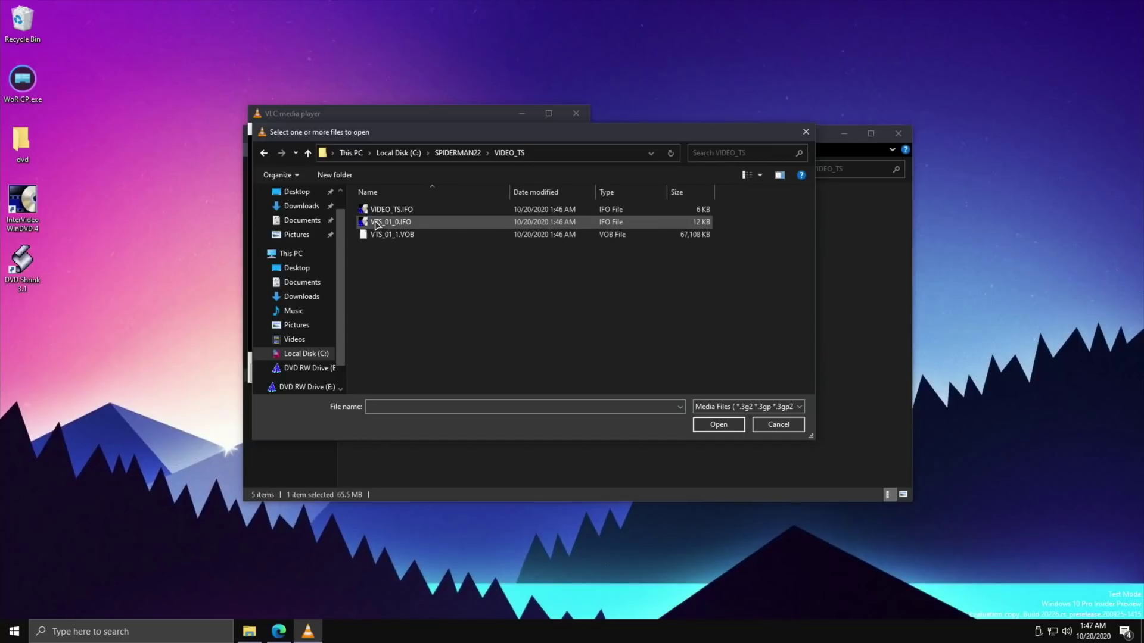
left_click(381, 234)
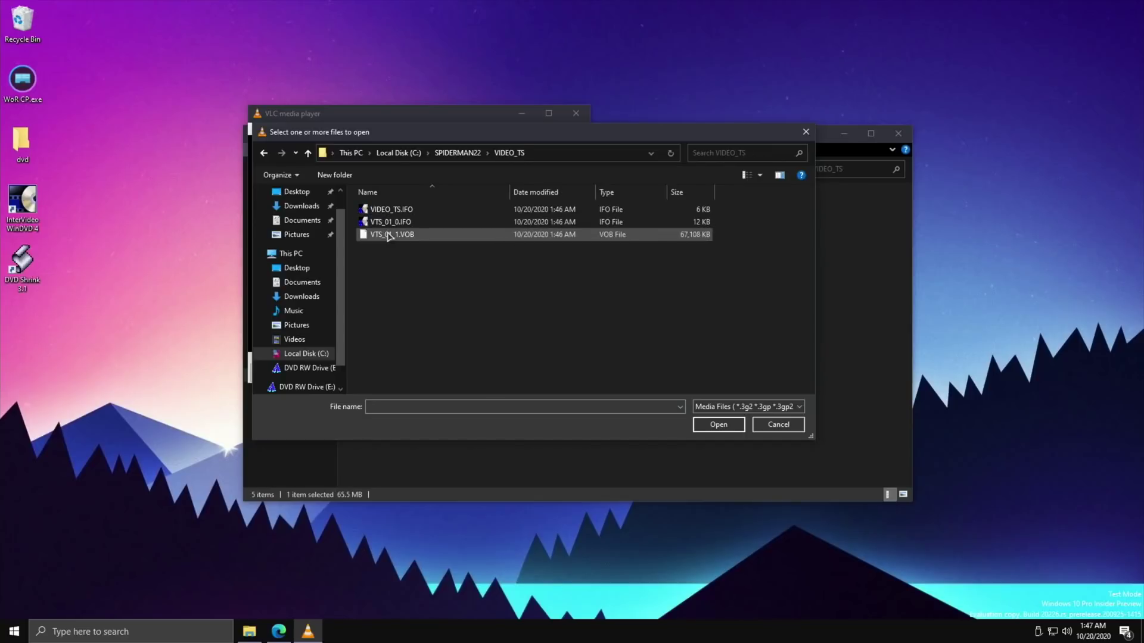
Play VTS_01_1.VOB, pause it at 00:07, reposition the window, and close VLC
left_click(732, 432)
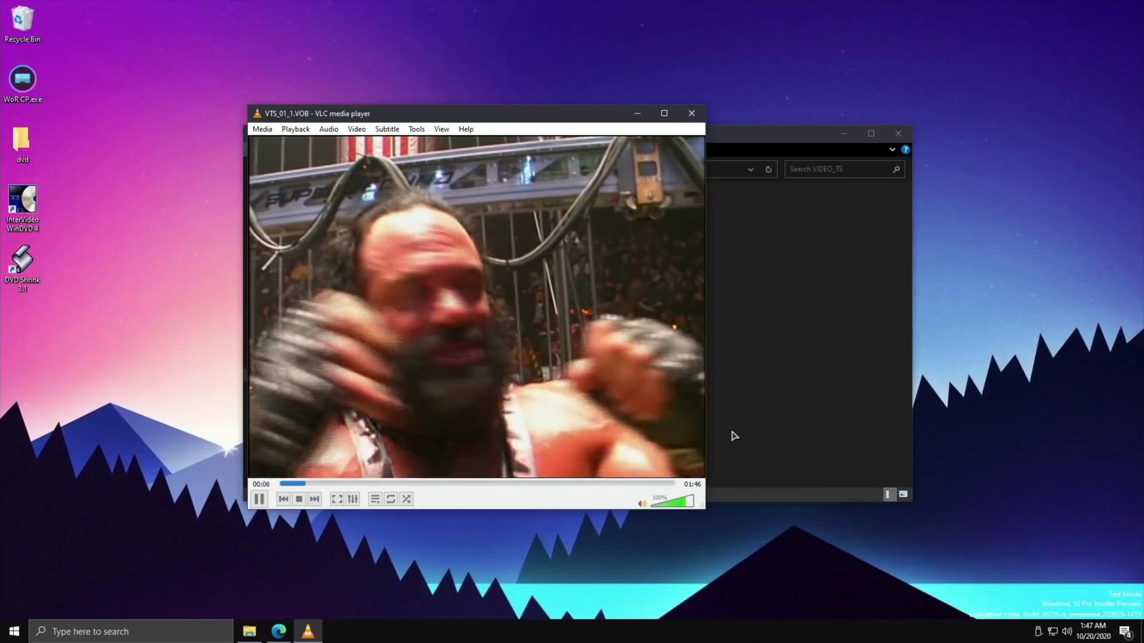
key("space")
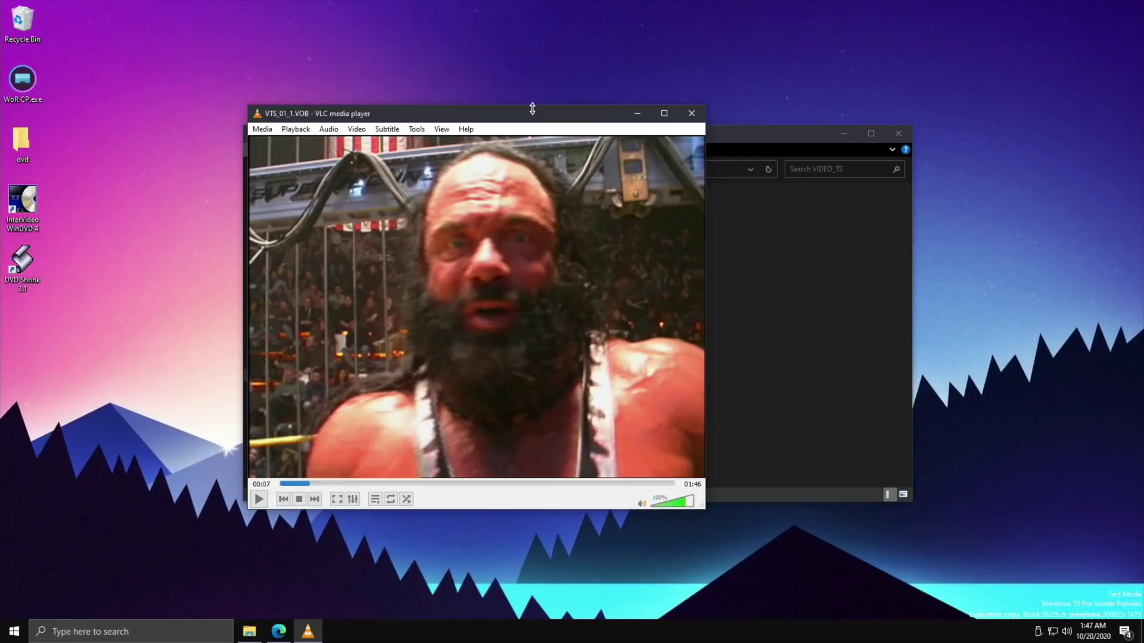
left_click_drag(518, 119, 527, 136)
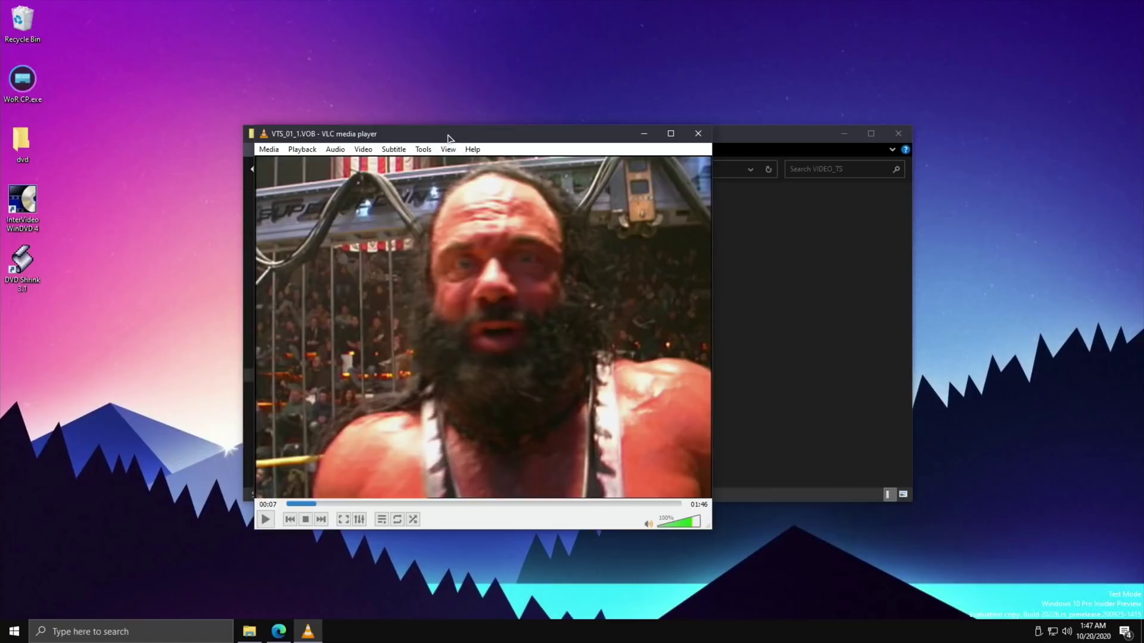
left_click_drag(448, 138, 391, 89)
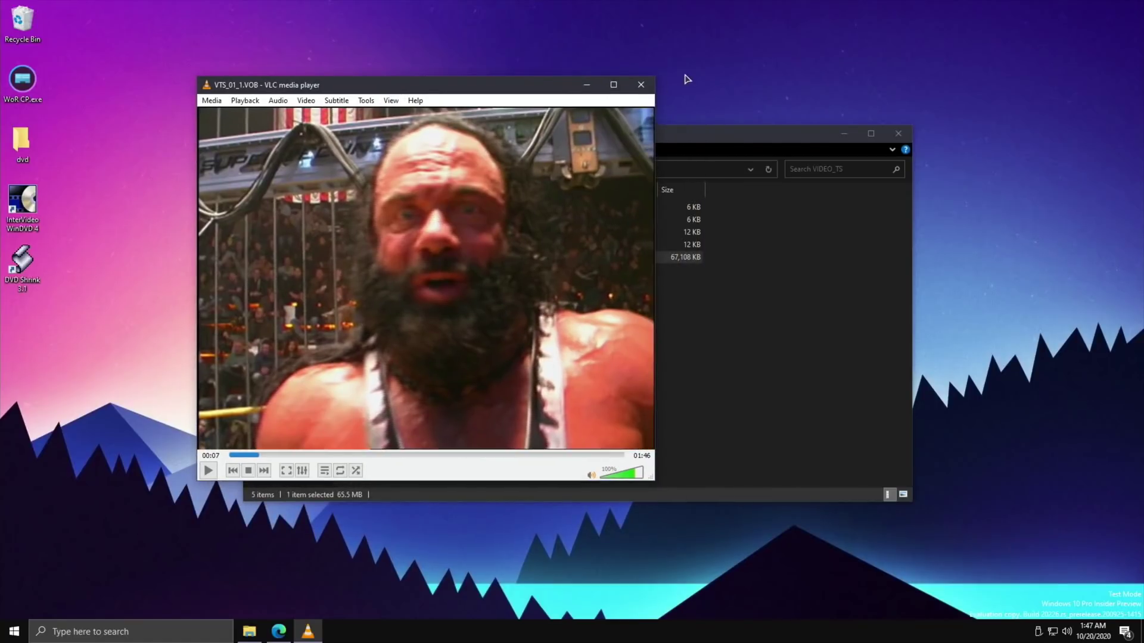
left_click(643, 84)
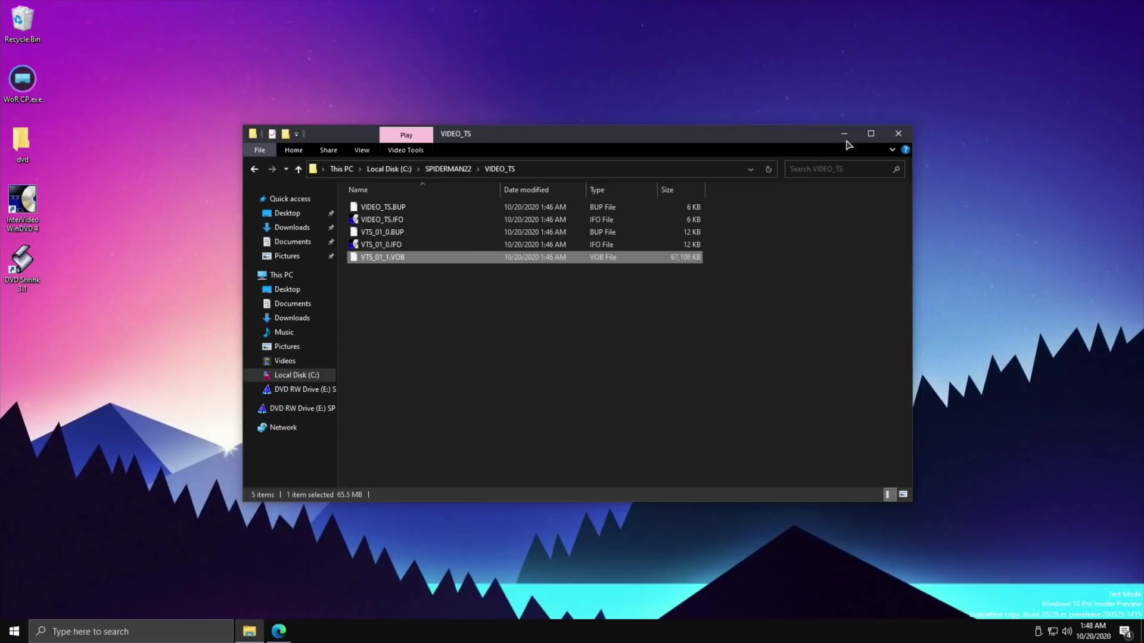
Close the VIDEO_TS File Explorer window so only the empty desktop remains
left_click(898, 135)
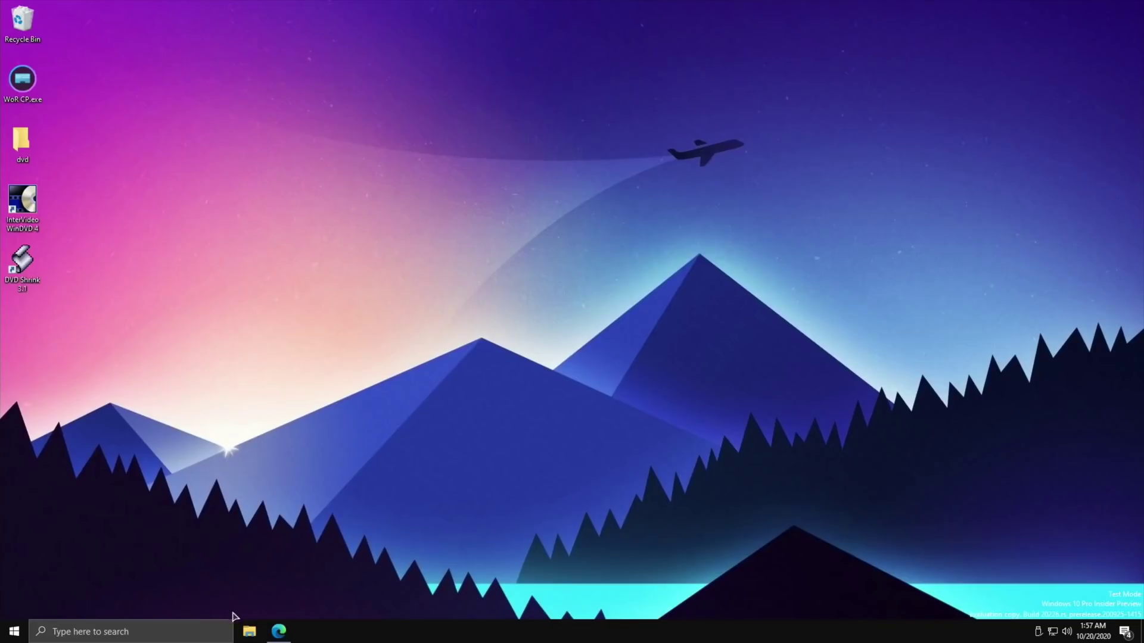
Run BestS.exe from DVD RW Drive (E:) AutoPlay to bring up QuickTime 4 Setup
left_click(248, 633)
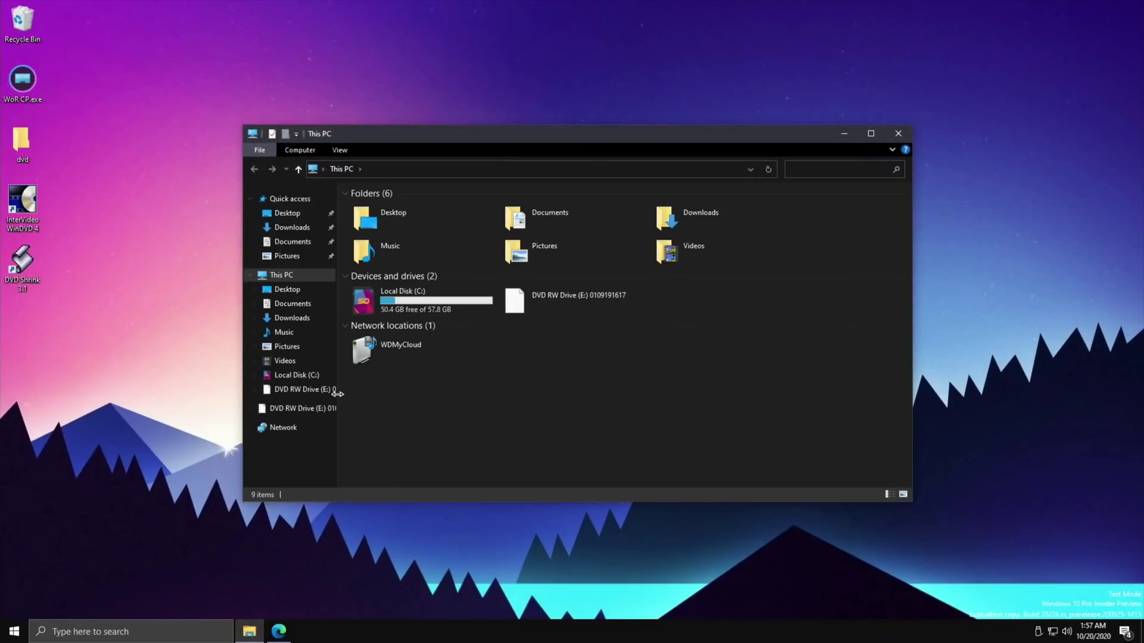
left_click(516, 301)
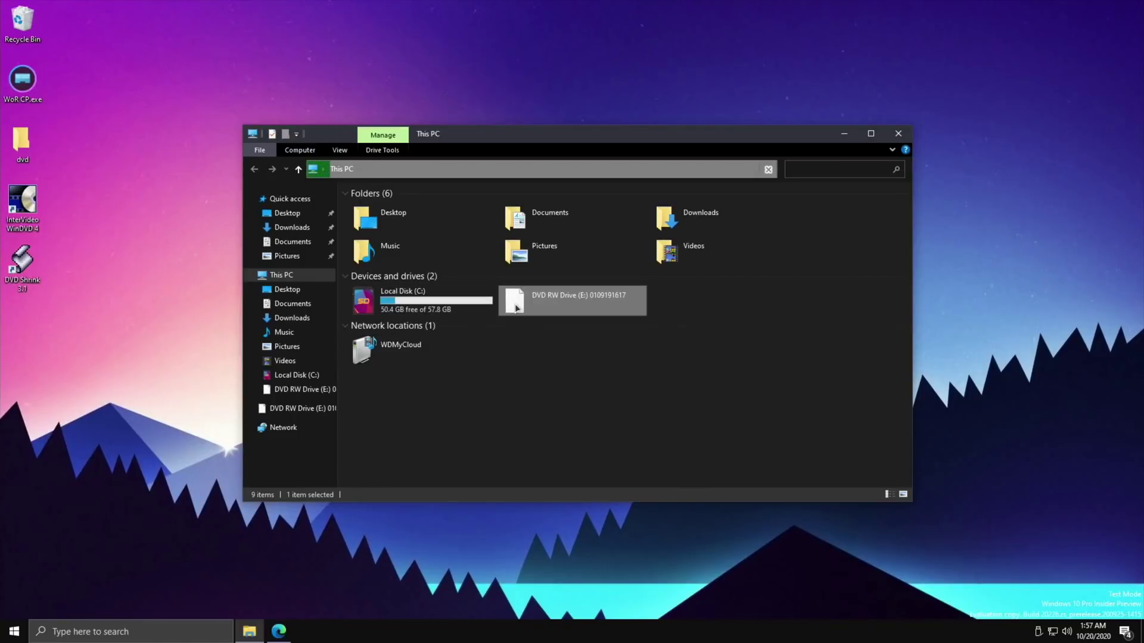
right_click(515, 303)
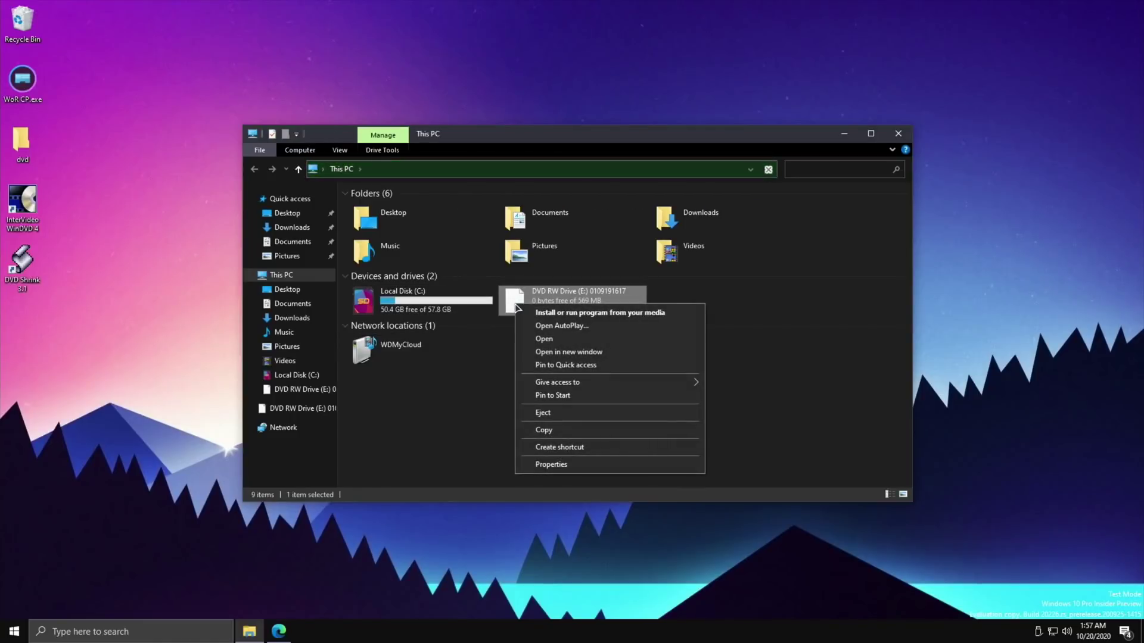
left_click(545, 326)
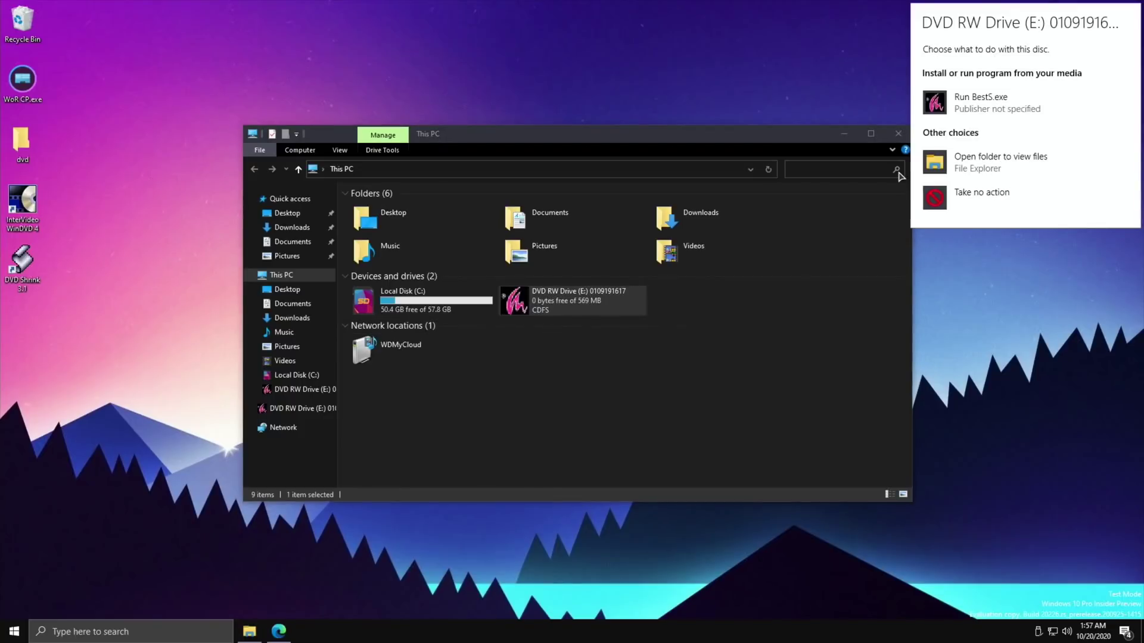
left_click(972, 109)
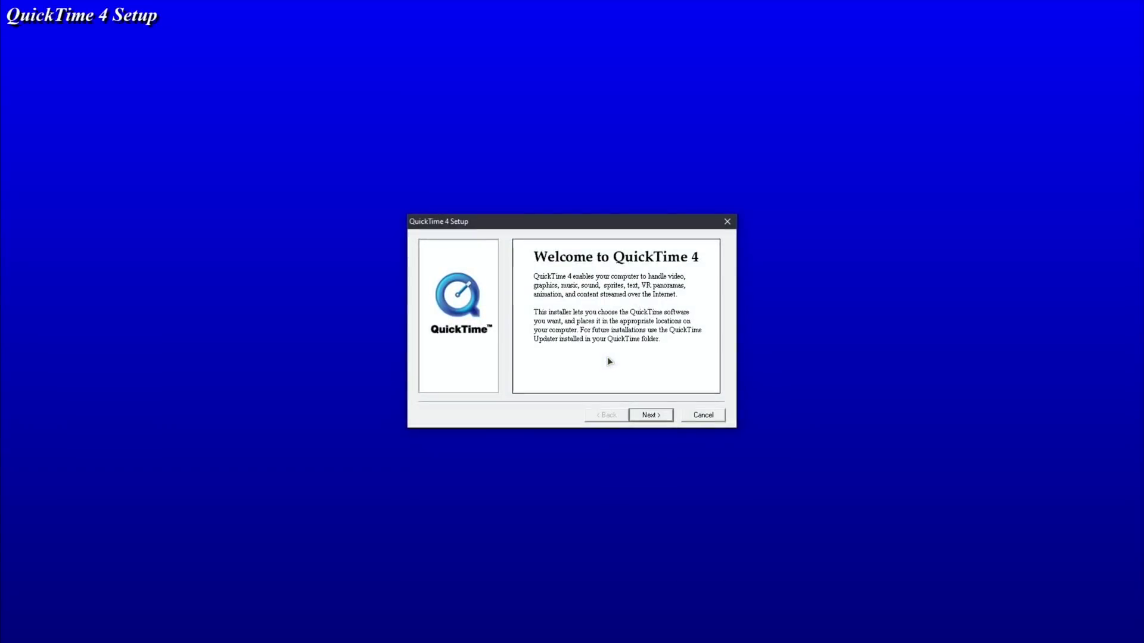
left_click(703, 415)
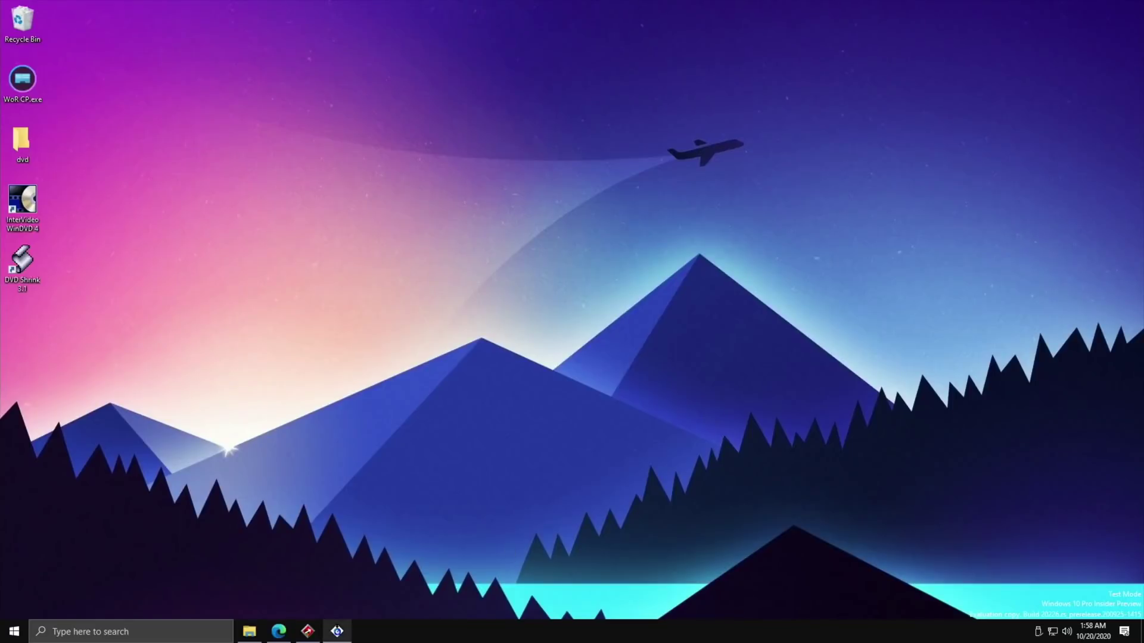
mouse_move(308, 639)
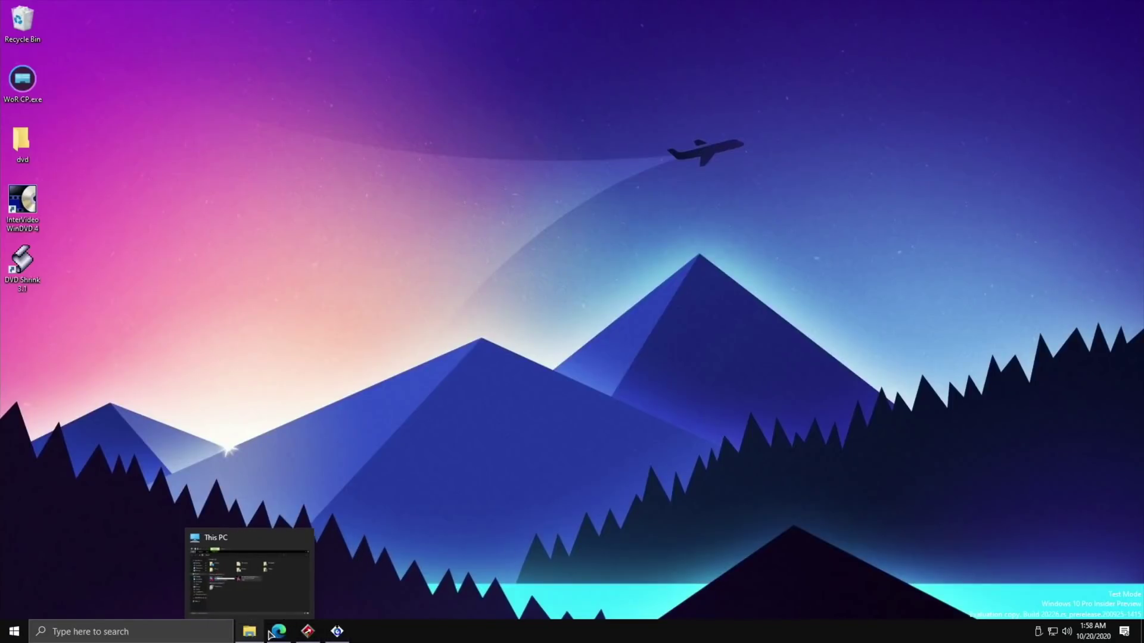
mouse_move(344, 629)
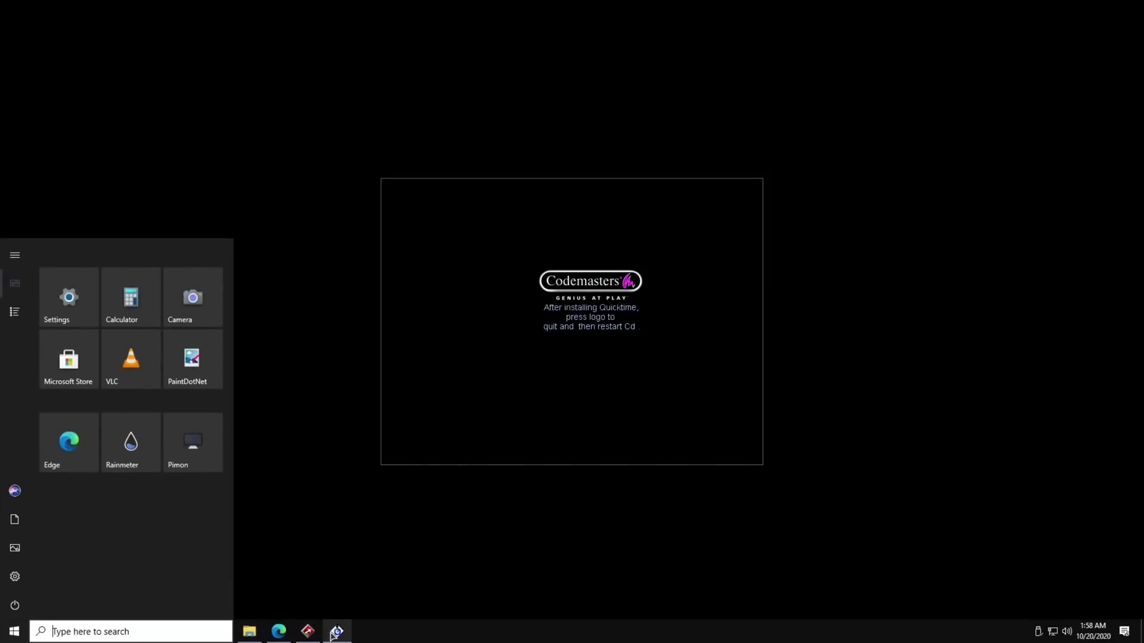
left_click(333, 633)
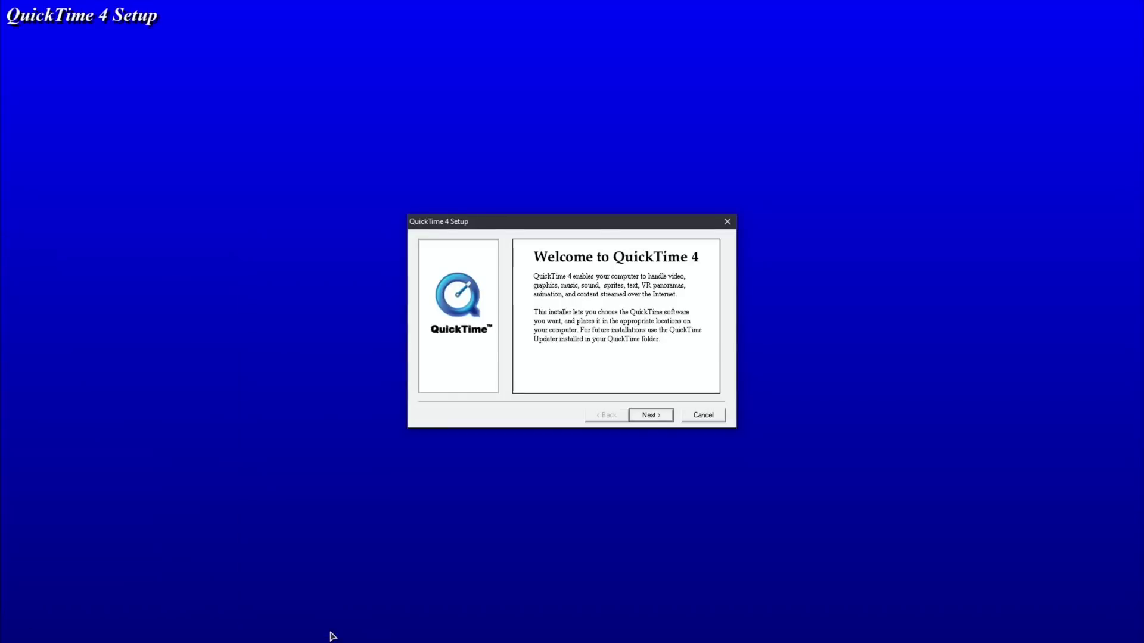
Install QuickTime 4 as Minimum with defaults and 28.8/33.6 Modem speed, skipping registration and README
left_click(656, 414)
left_click(654, 414)
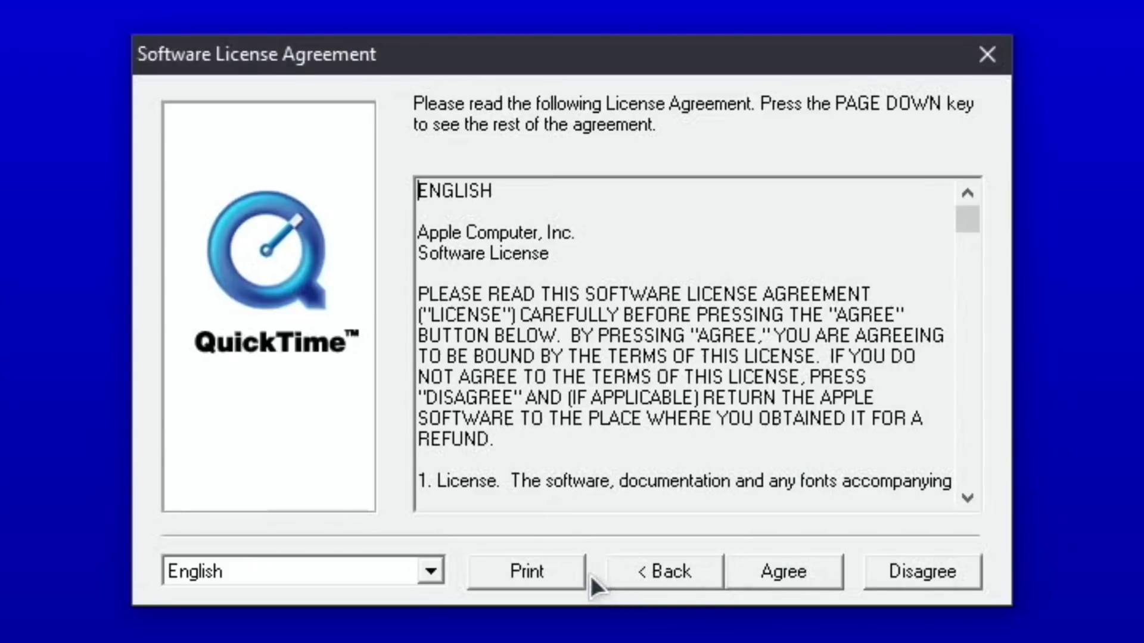
left_click(773, 570)
left_click(774, 569)
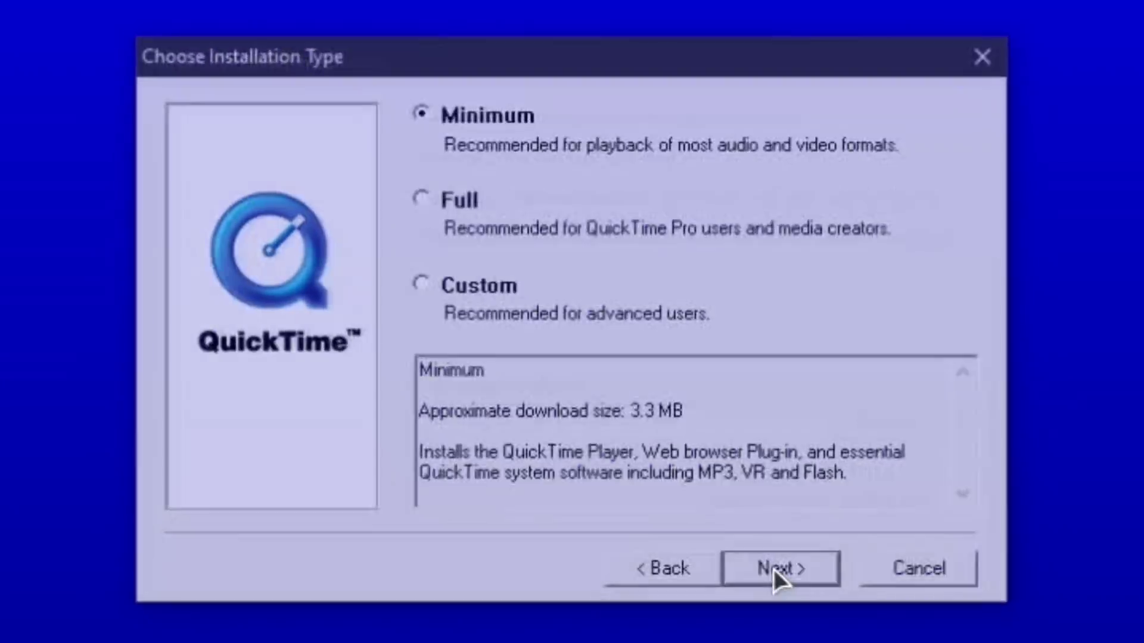
left_click(773, 569)
left_click(773, 569)
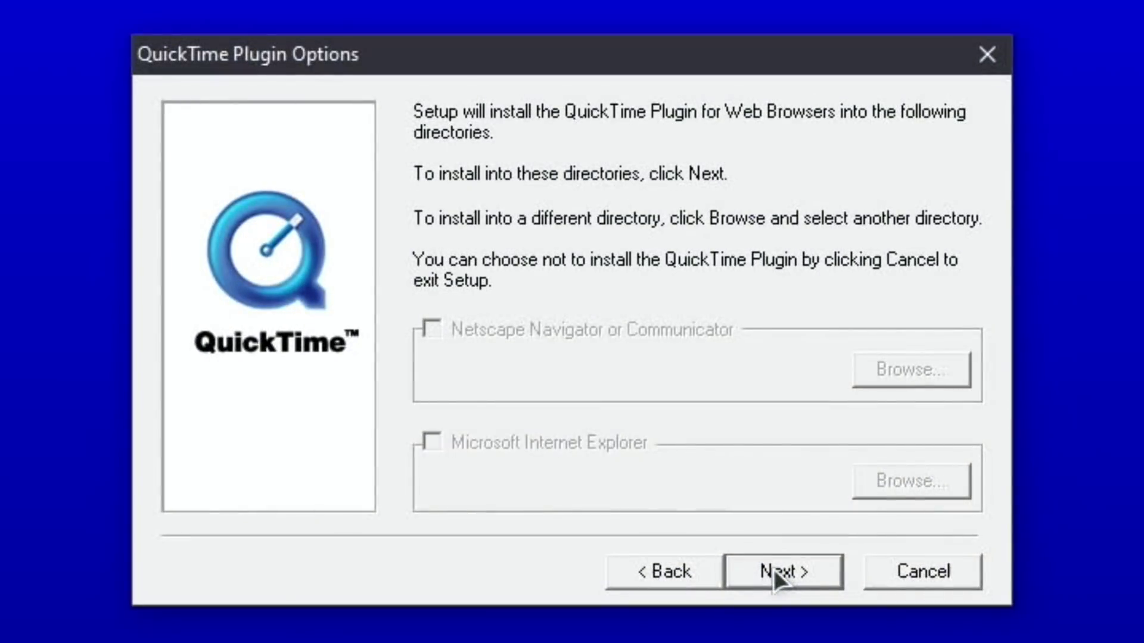
left_click(773, 570)
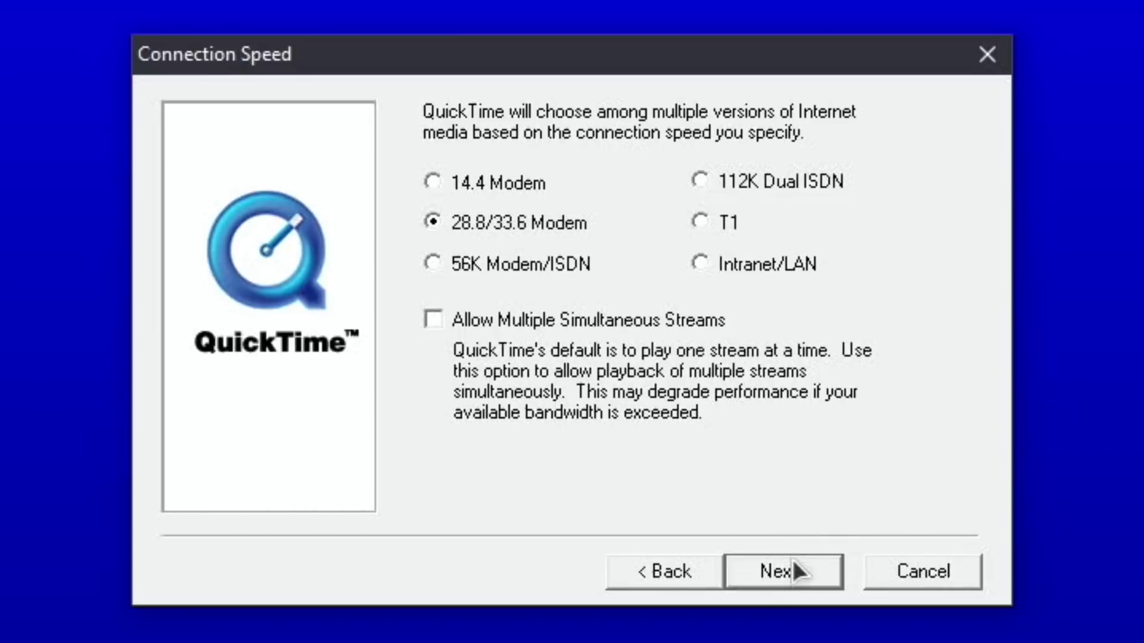
left_click(798, 573)
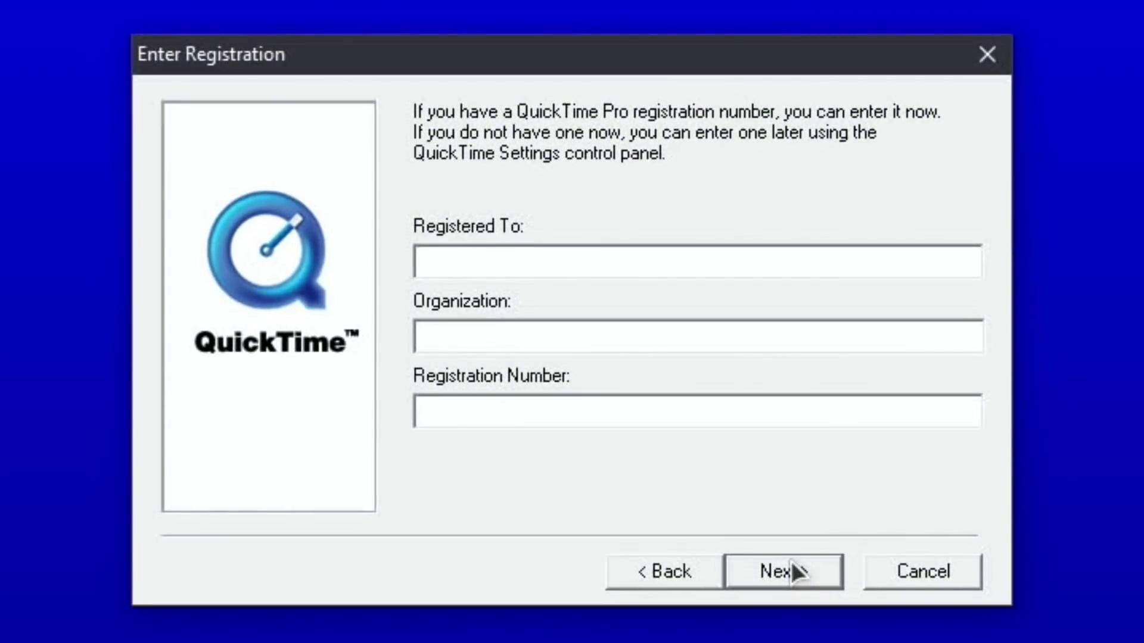
left_click(796, 572)
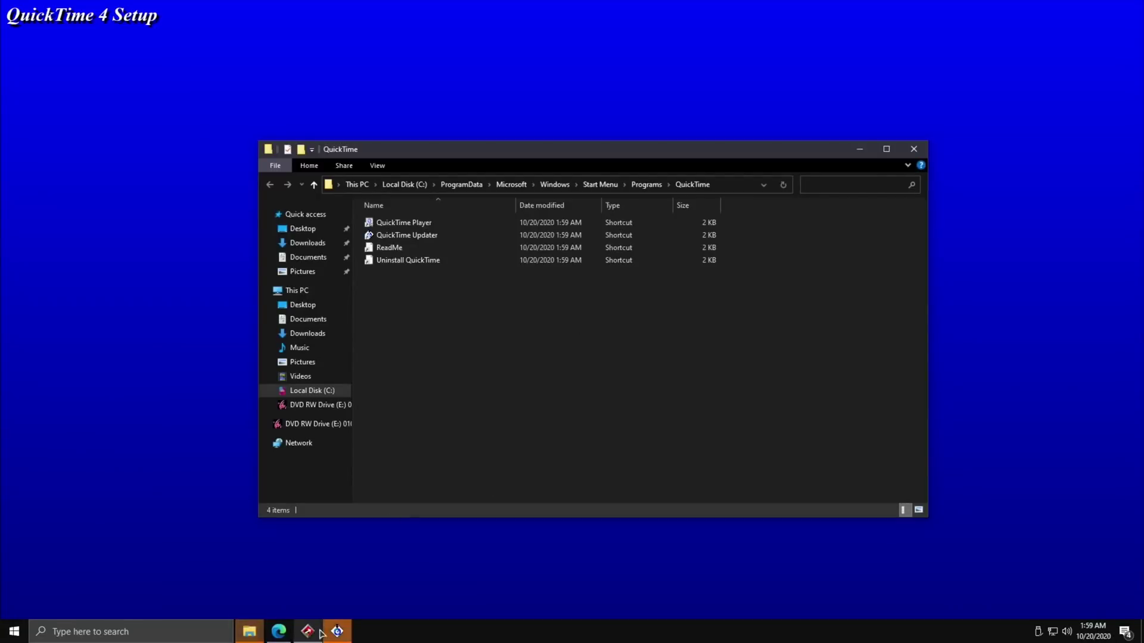
left_click(337, 631)
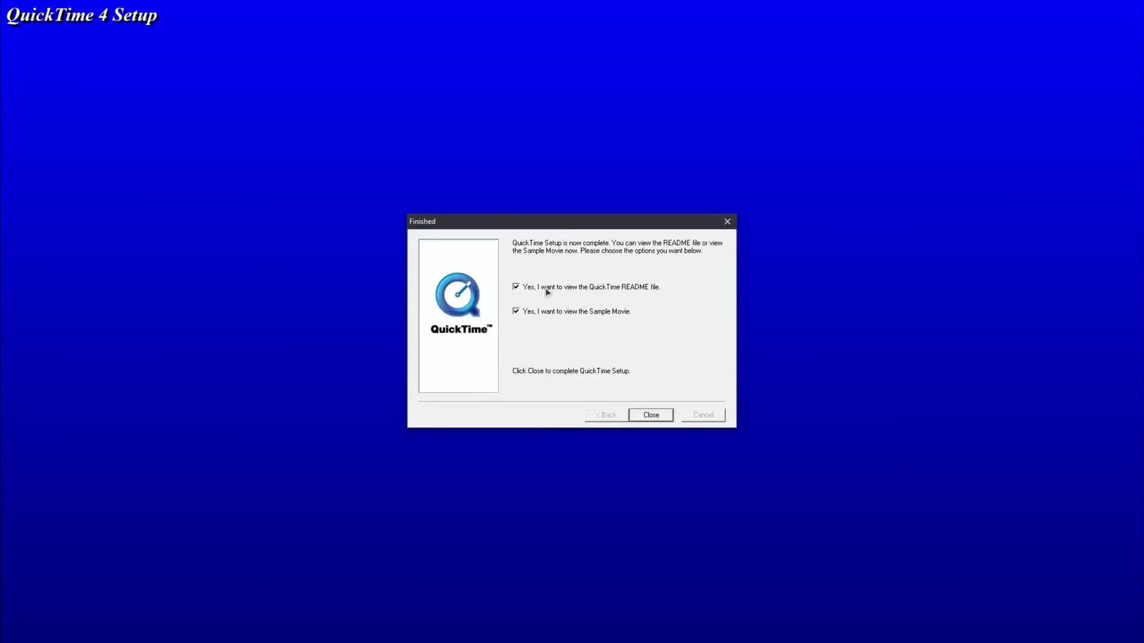
left_click(516, 288)
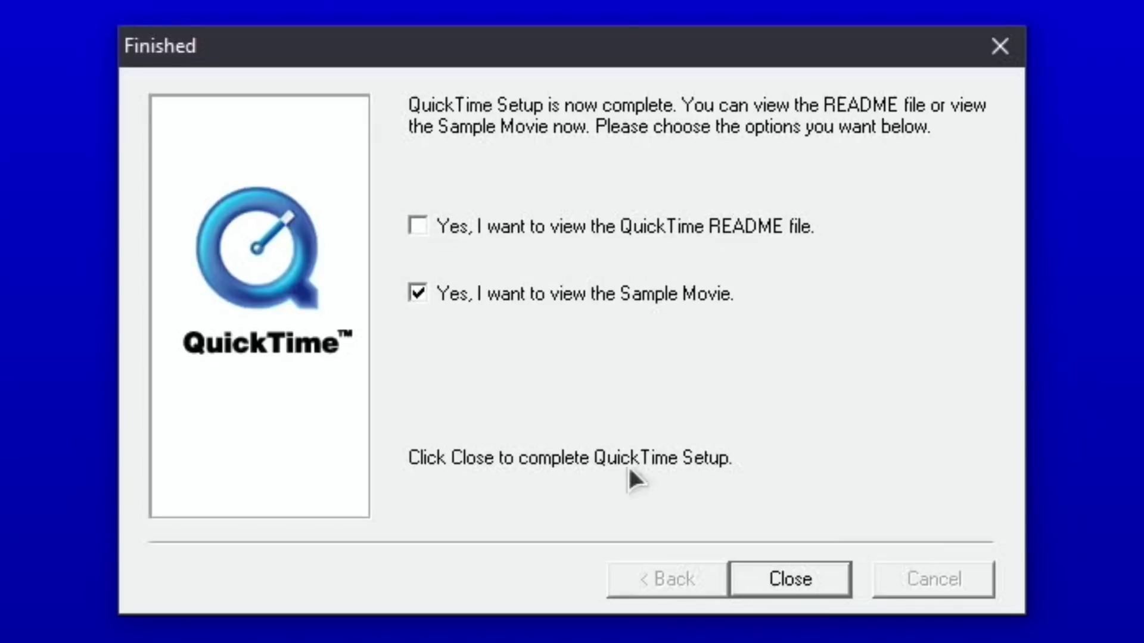
Finish setup, postpone the Pro upgrade, play the sample movie, then quit QuickTime Player
left_click(777, 575)
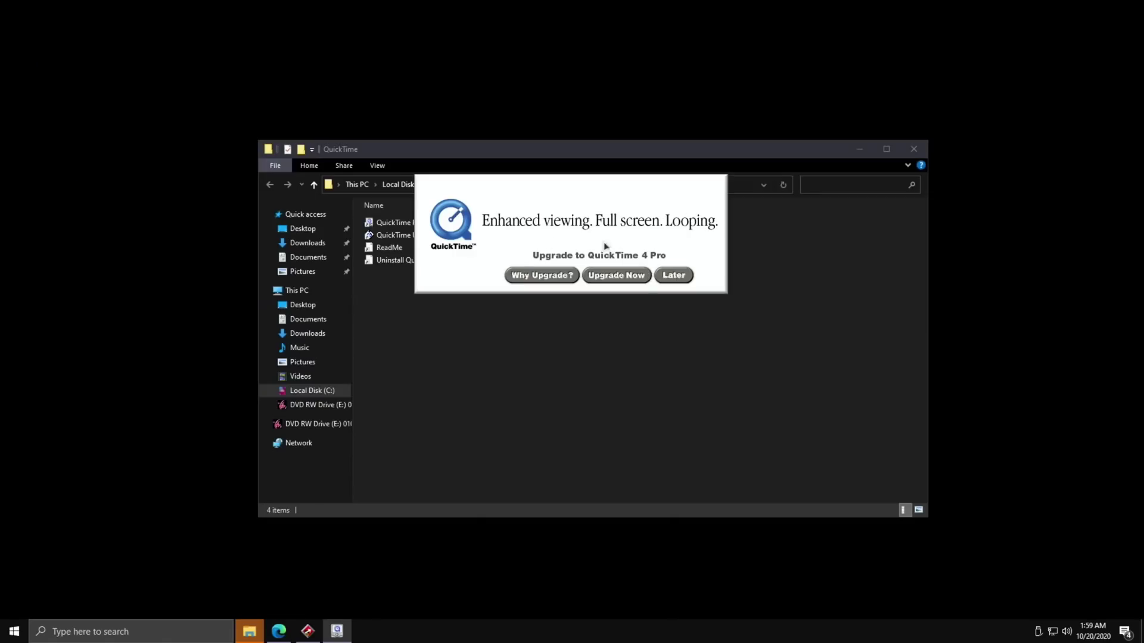
left_click(675, 277)
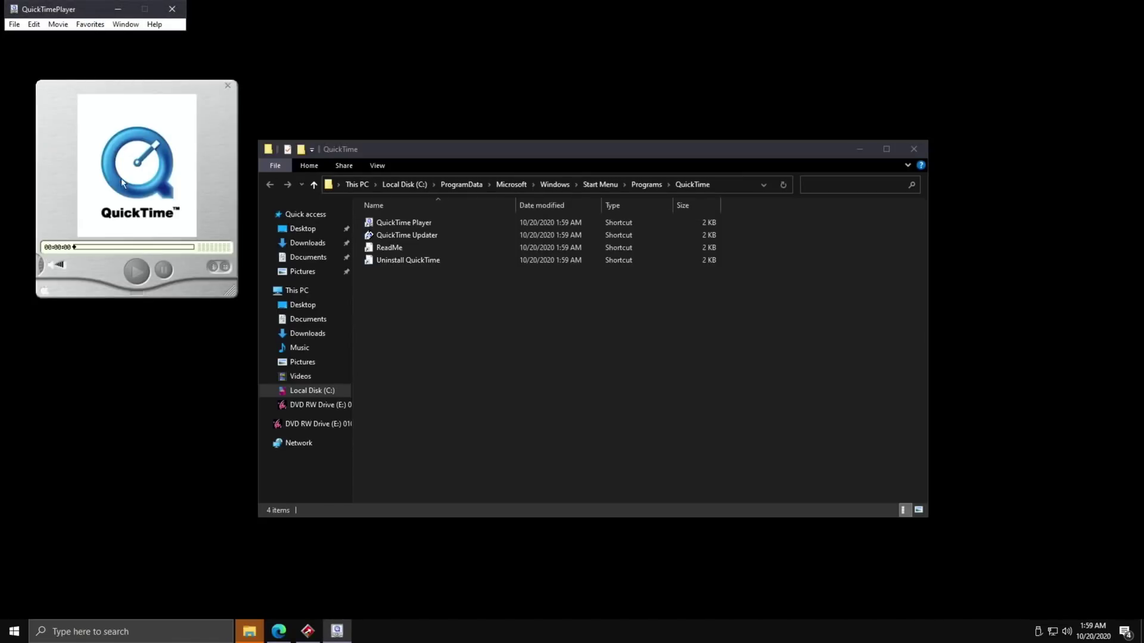
left_click(136, 269)
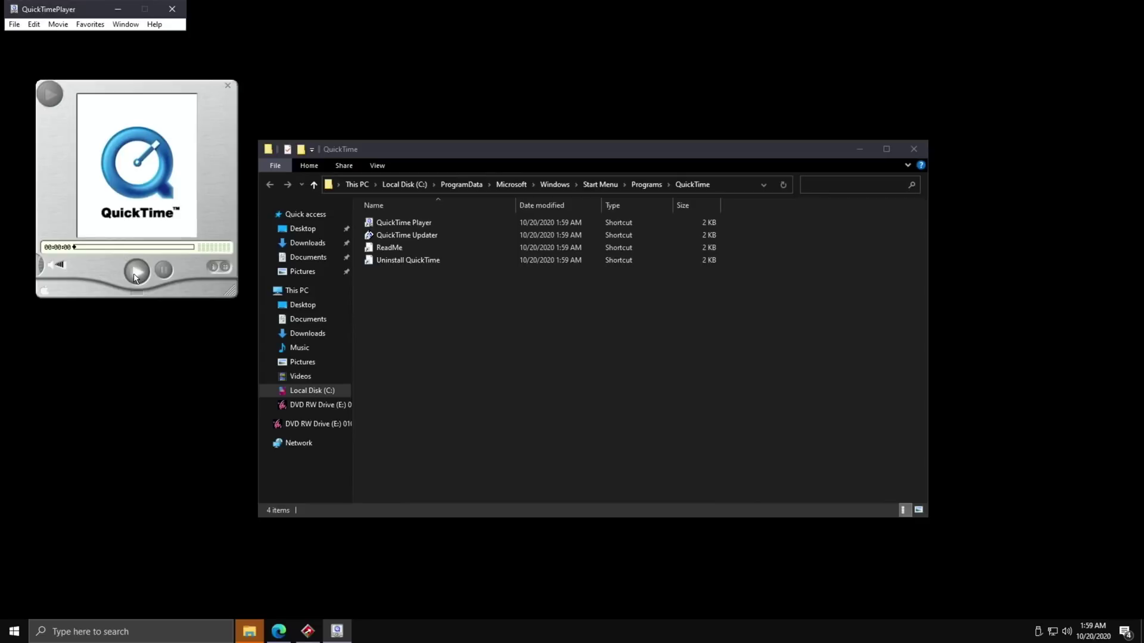
left_click(229, 87)
left_click(172, 9)
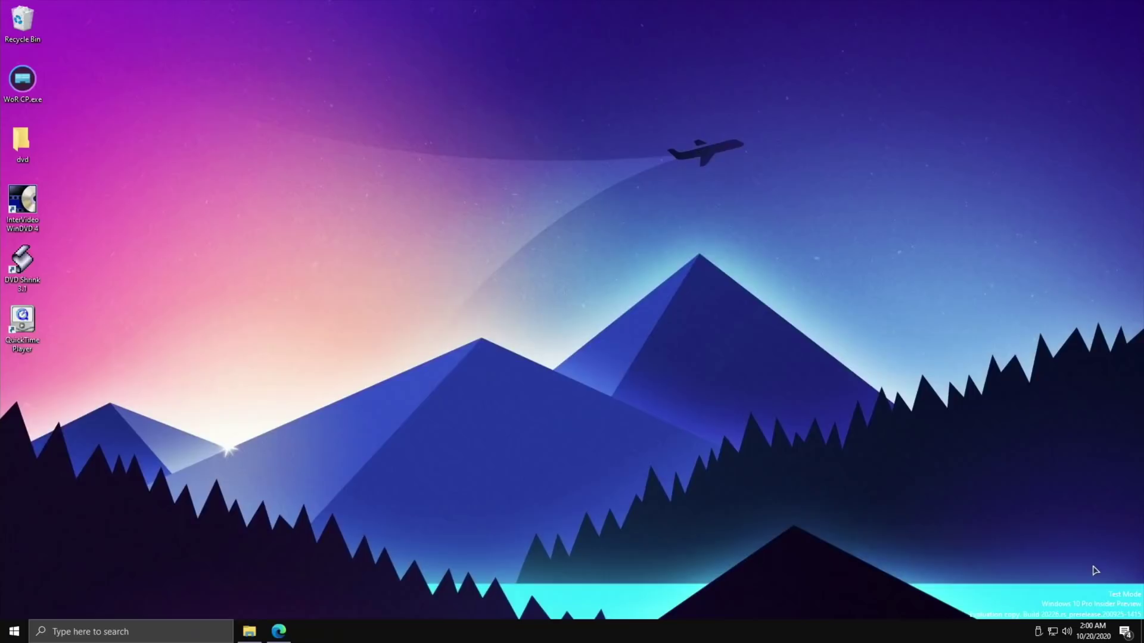
Close the YouTube Edge window and restore File Explorer's This PC view
mouse_move(282, 634)
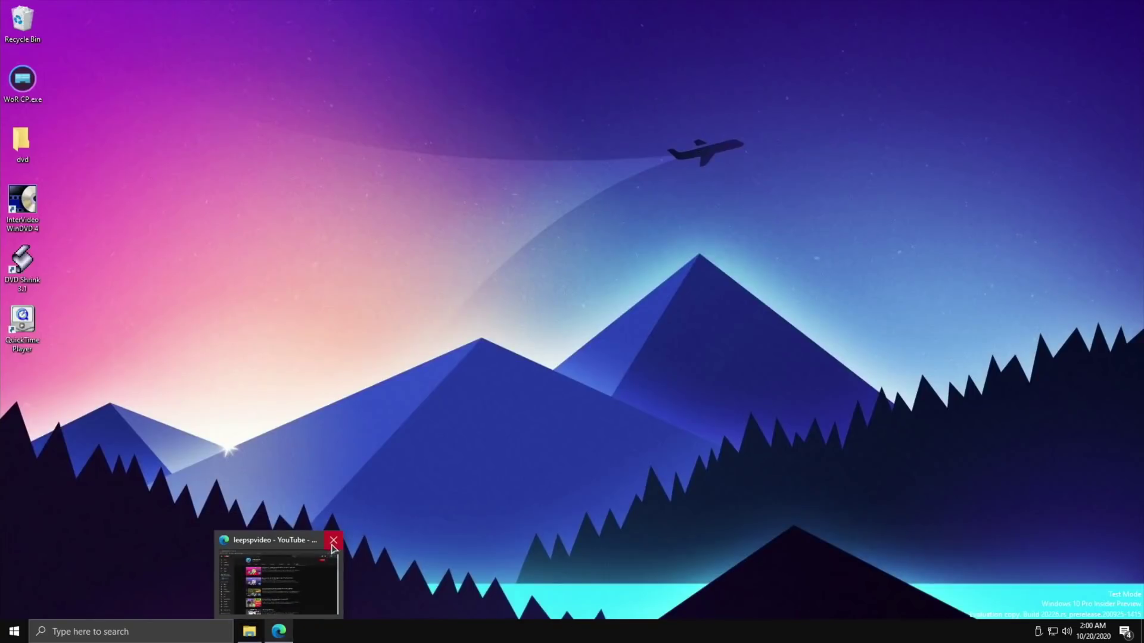
left_click(333, 540)
left_click(249, 632)
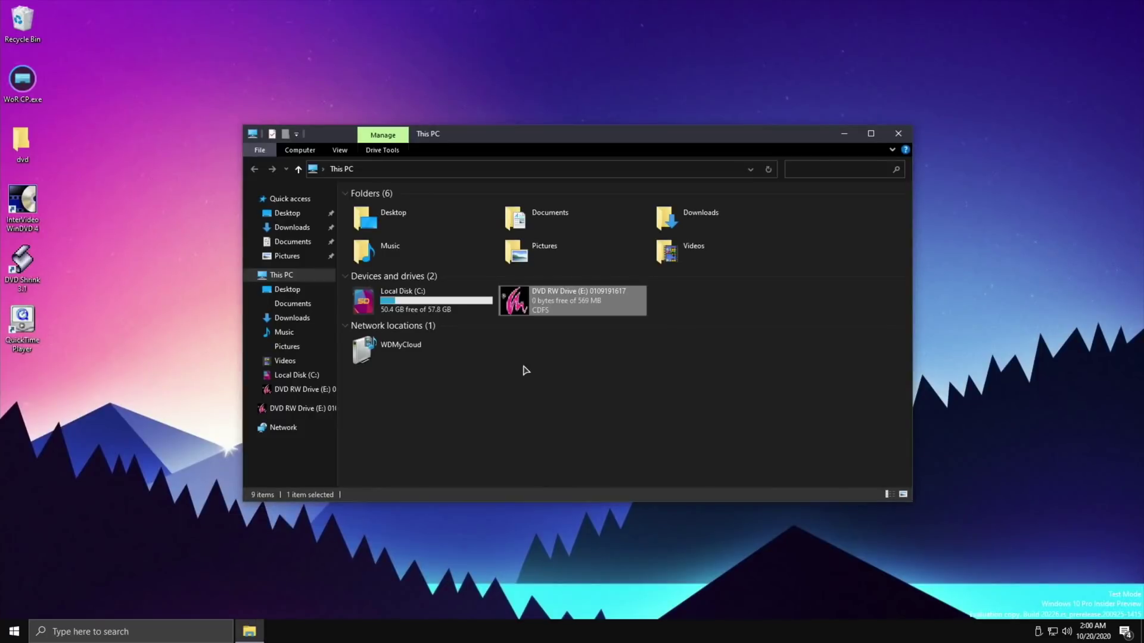
Use AutoPlay on DVD RW Drive (E:) to start the Codemasters disc launcher
right_click(540, 317)
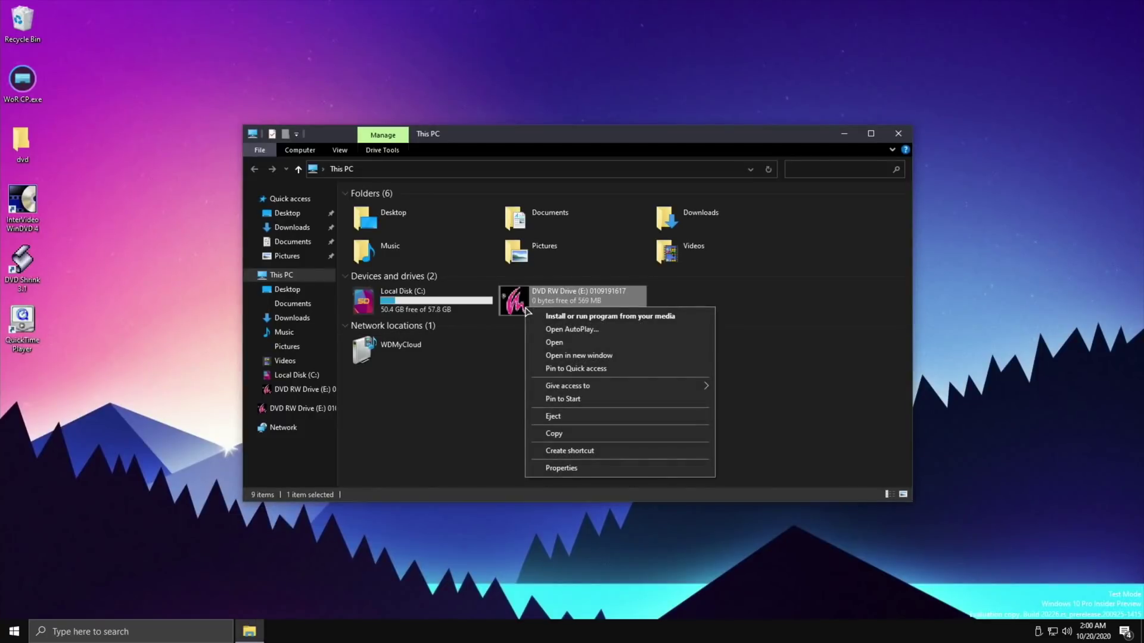
left_click(551, 331)
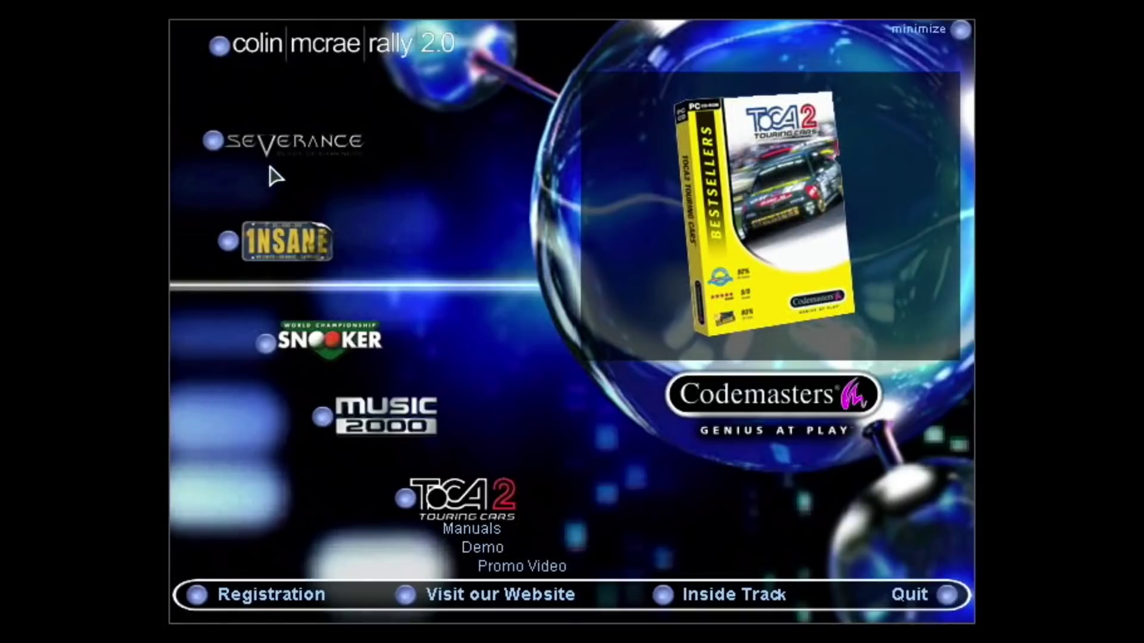
Play the Colin McRae Rally 2.0 promo video, then open the Insane Manuals page
left_click(226, 64)
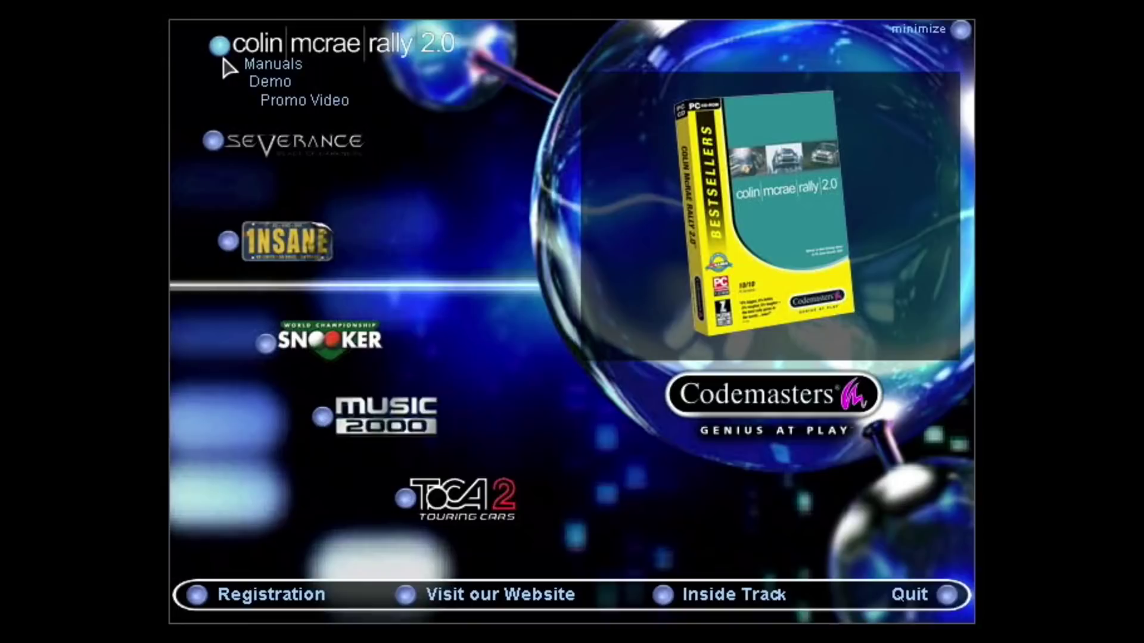
left_click(279, 99)
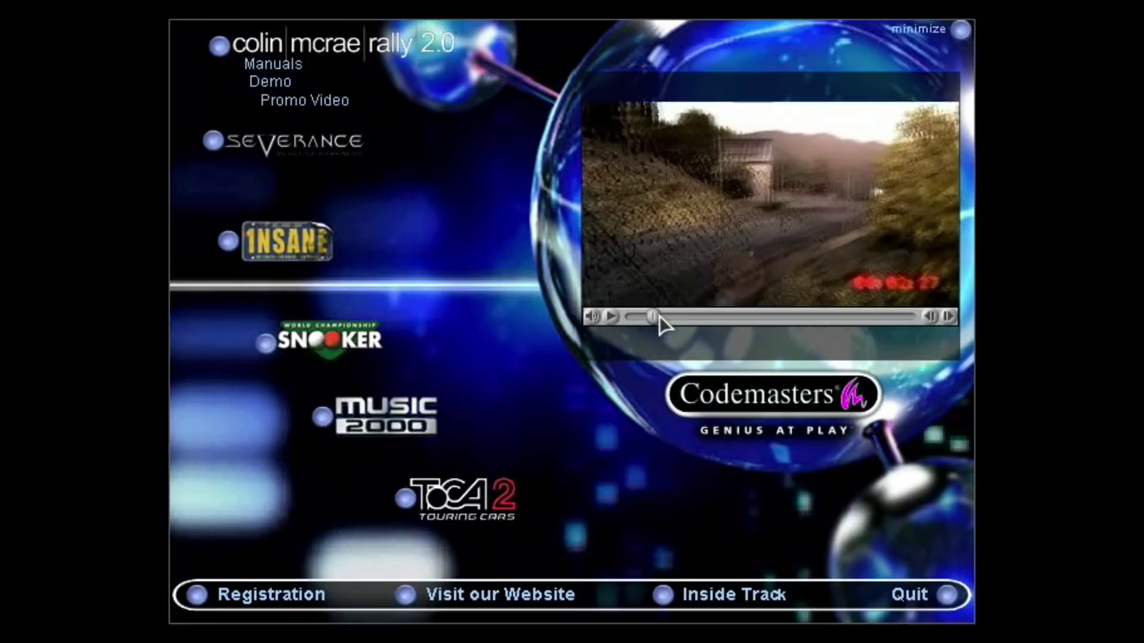
left_click(611, 319)
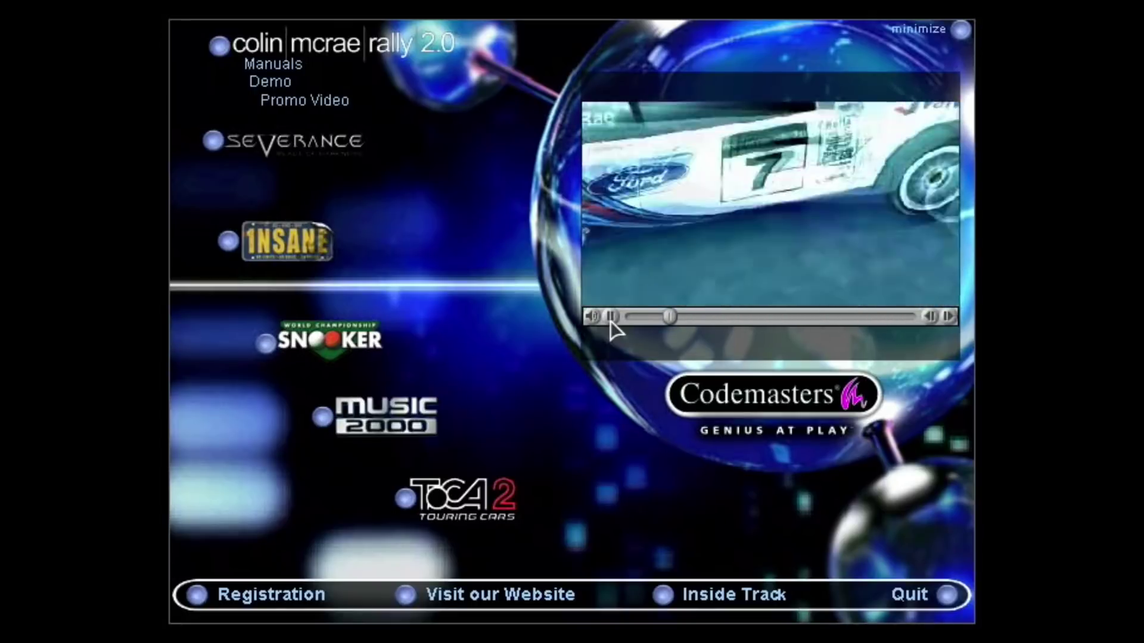
left_click(222, 243)
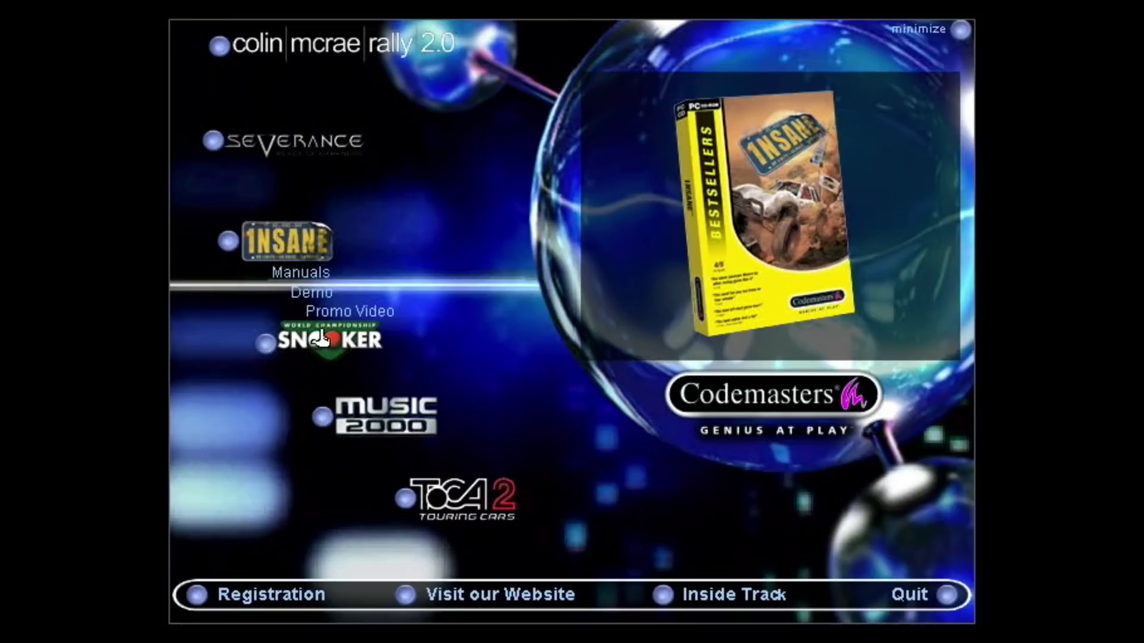
left_click(291, 276)
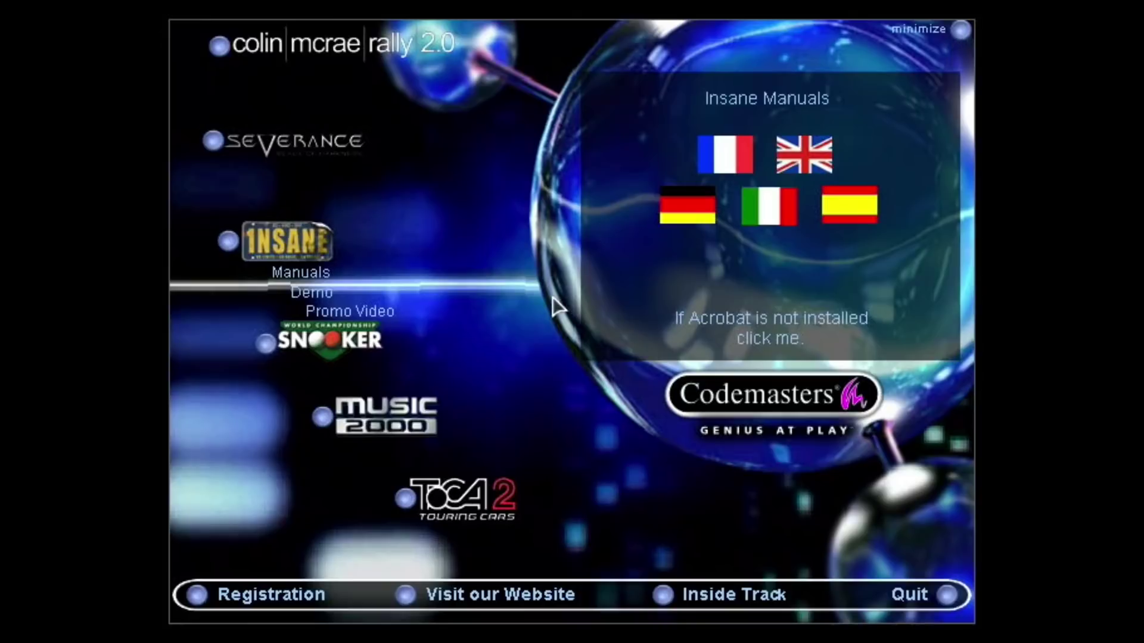
Quit the Codemasters disc menu and eject its disc from drive E:
left_click(949, 596)
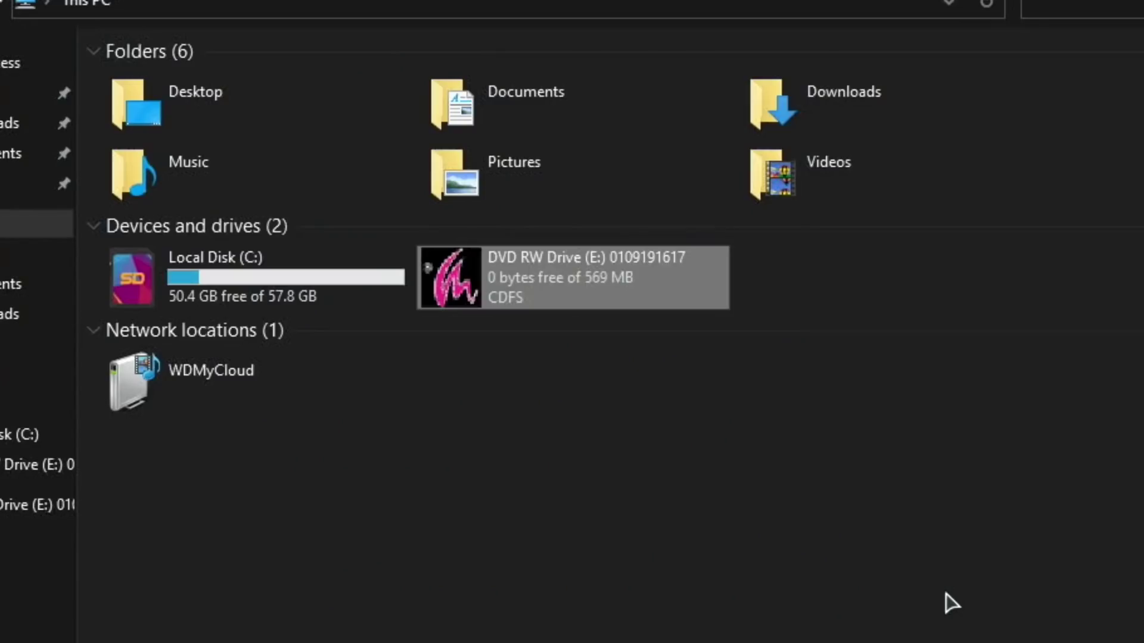
right_click(469, 294)
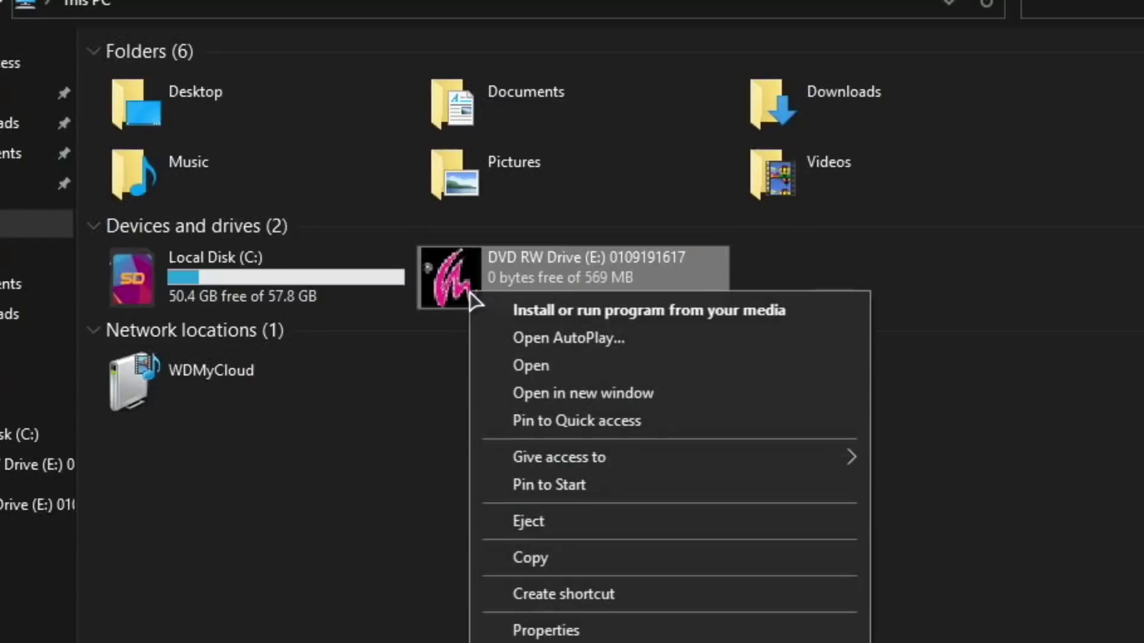
left_click(544, 523)
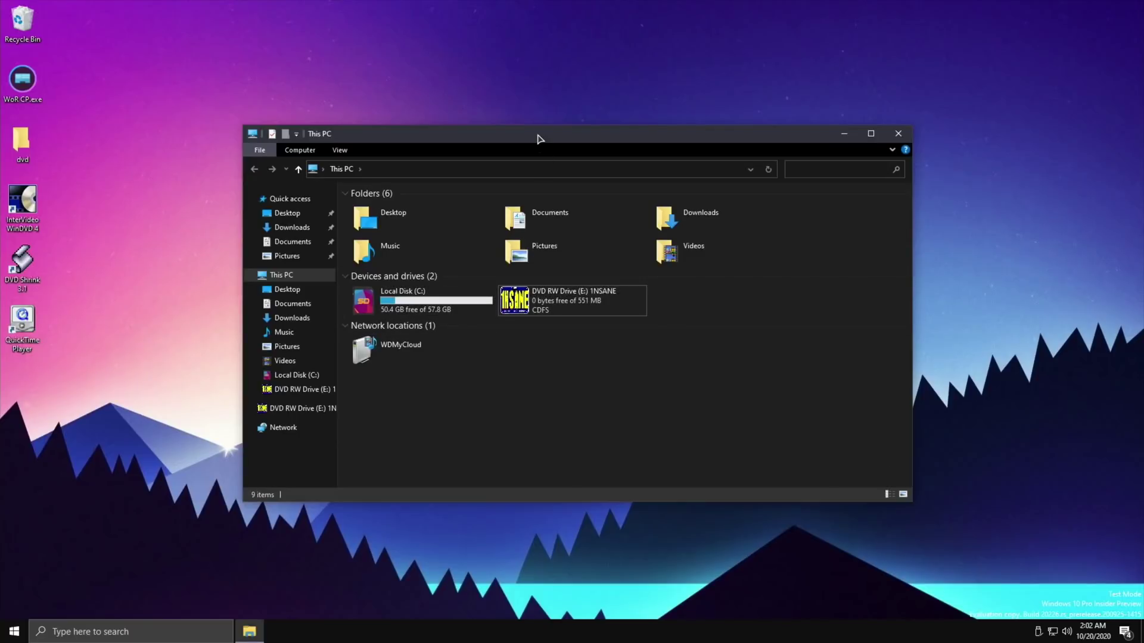
Run Launcher.exe from the inserted 1NSANE disc via AutoPlay
left_click_drag(541, 136, 489, 108)
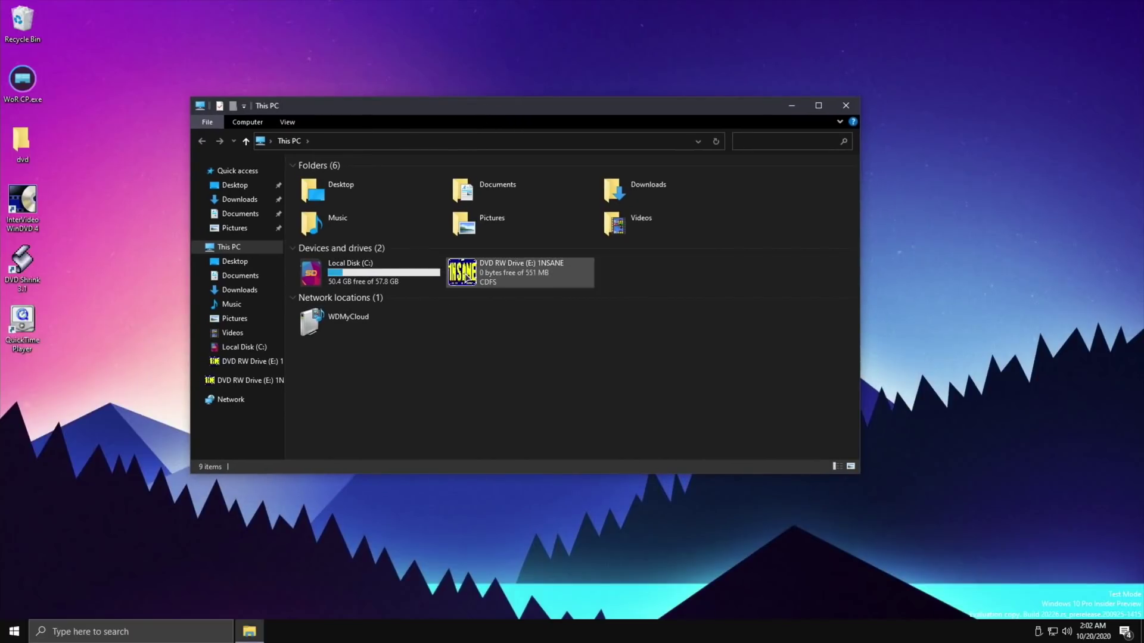
right_click(466, 273)
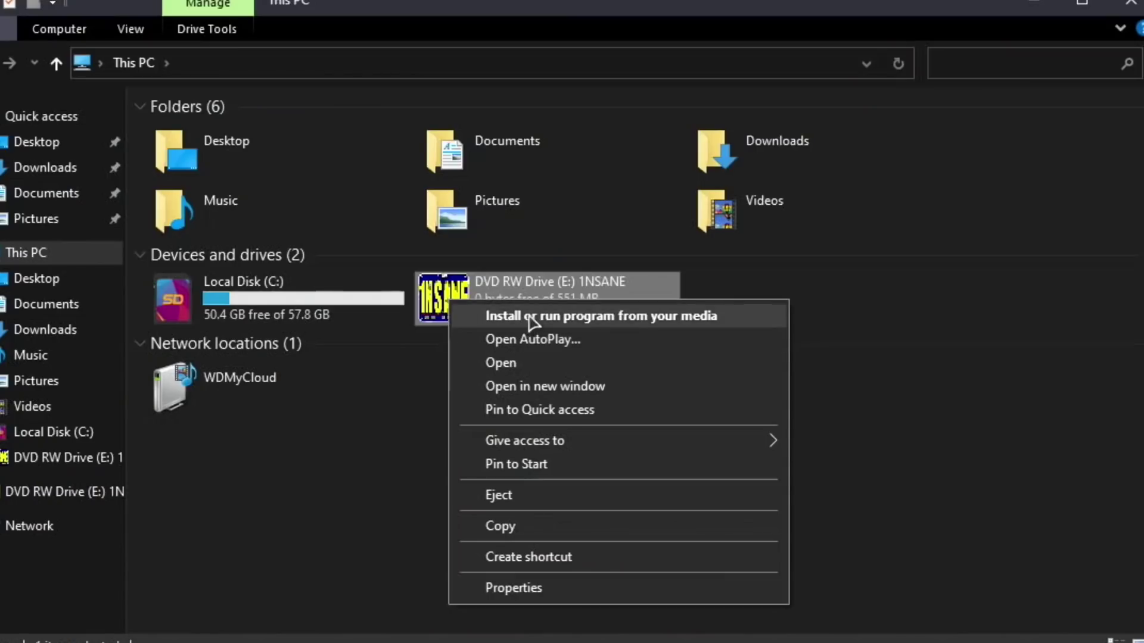
left_click(524, 339)
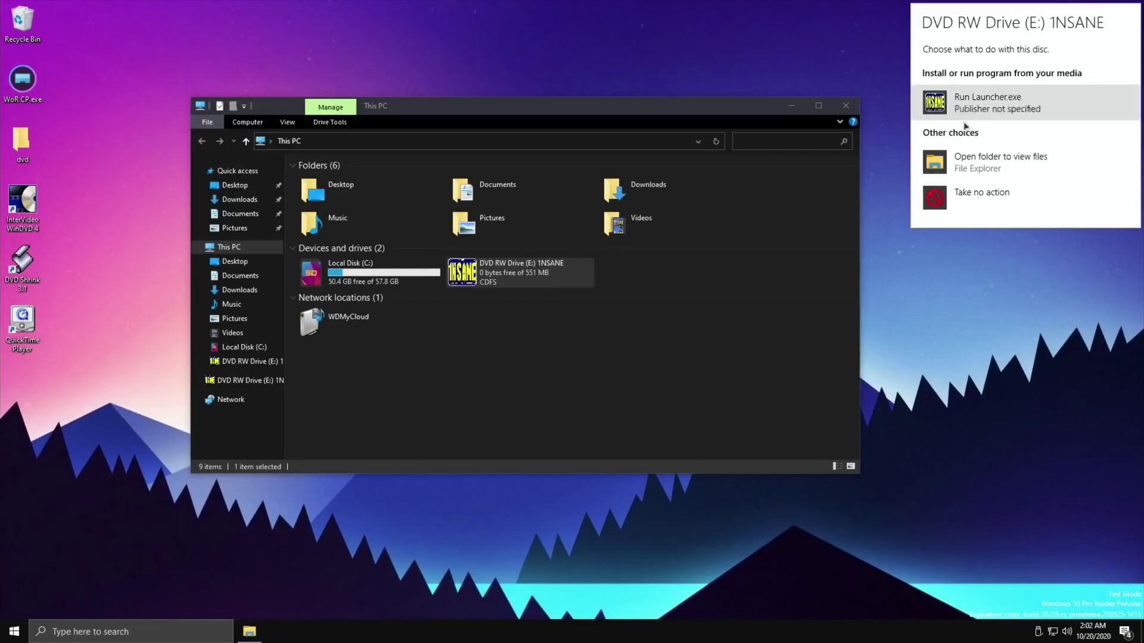
left_click(959, 115)
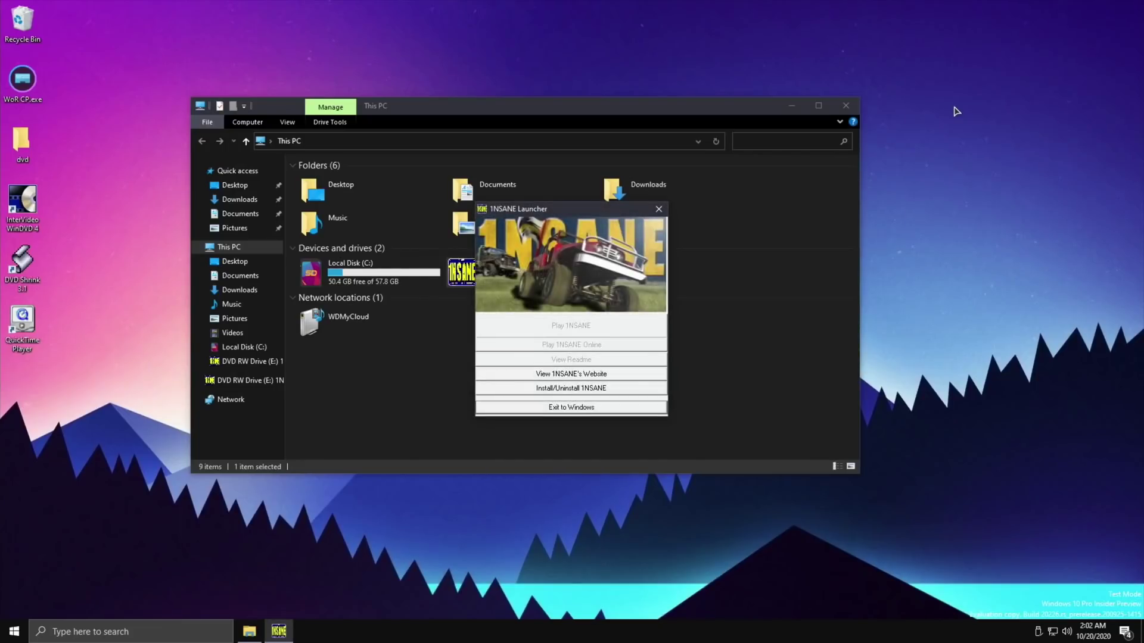
Install Insane in English to C:\Codemasters\Insane as a Typical install with the default program folder
left_click(567, 391)
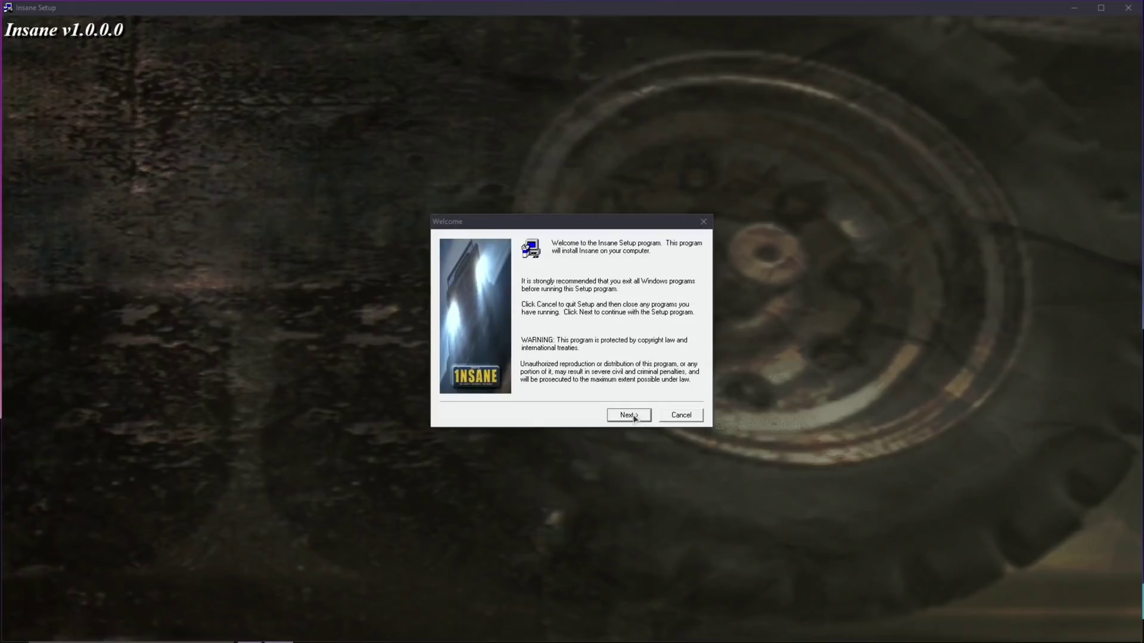
left_click(633, 415)
left_click(629, 415)
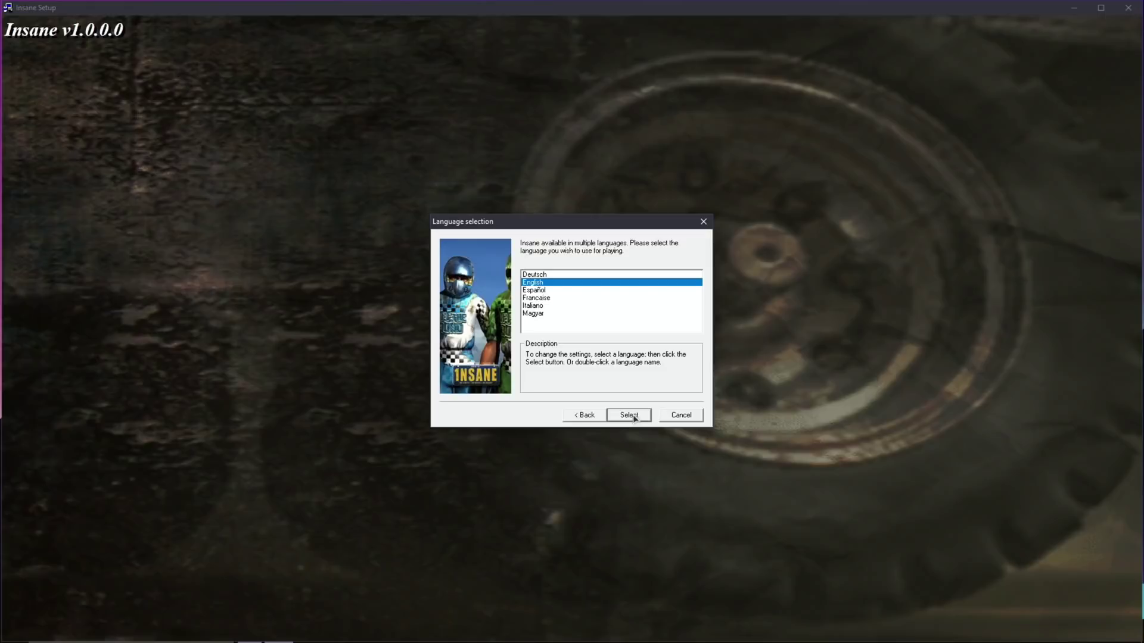
left_click(633, 416)
left_click(633, 414)
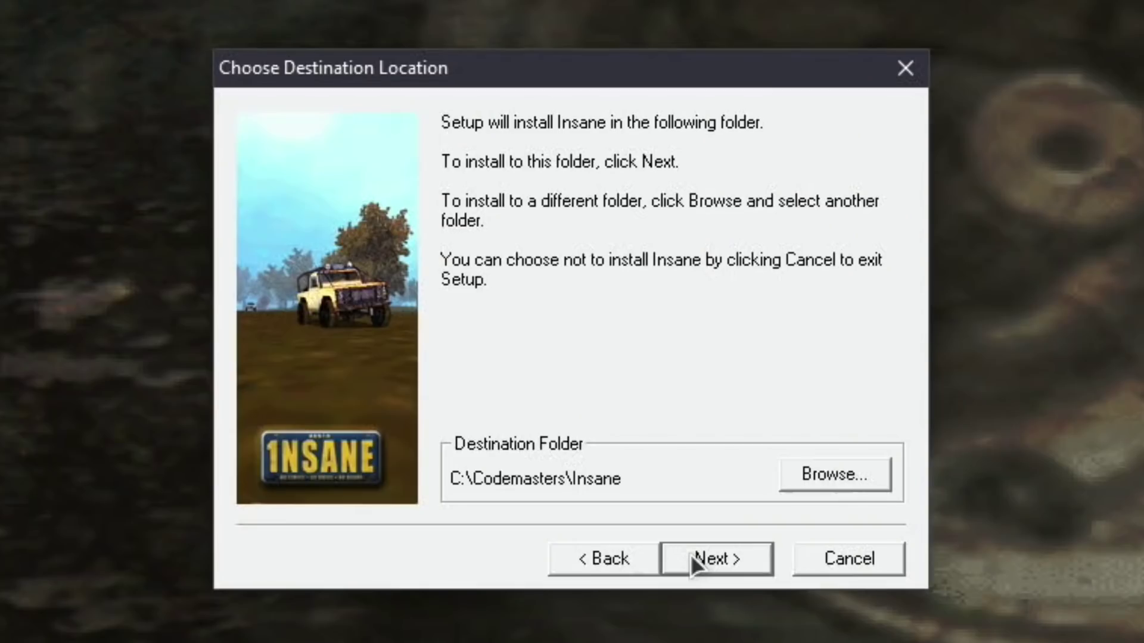
left_click(706, 566)
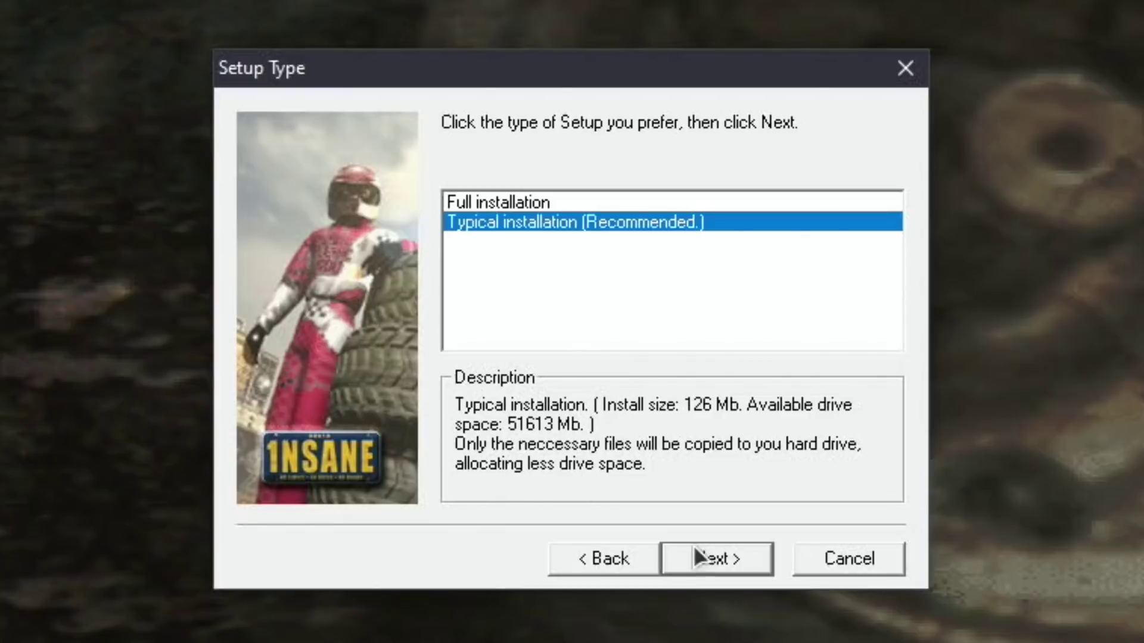
left_click(708, 563)
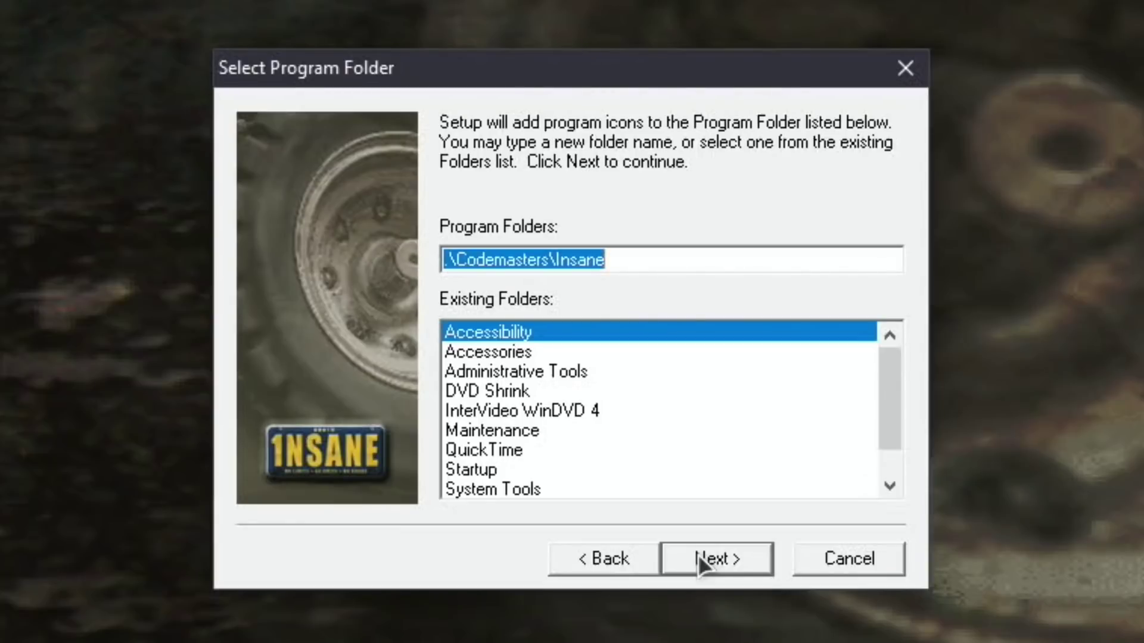
left_click(698, 554)
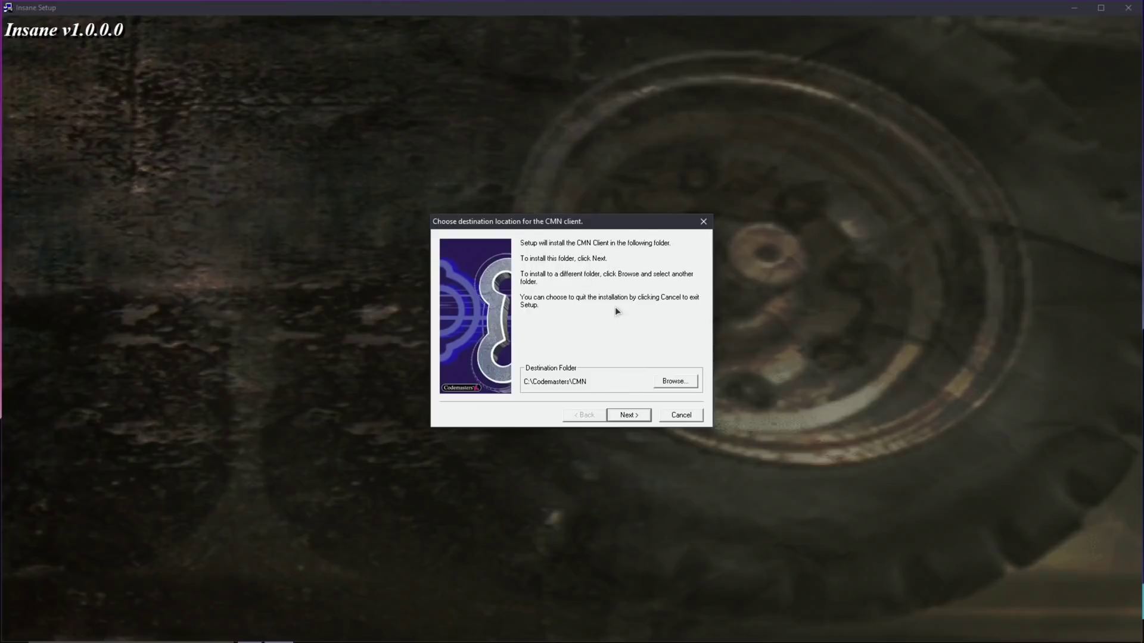
Install the CMN client to C:\Codemasters\CMN, declining online registration, DirectX 7a and the readme
left_click(632, 416)
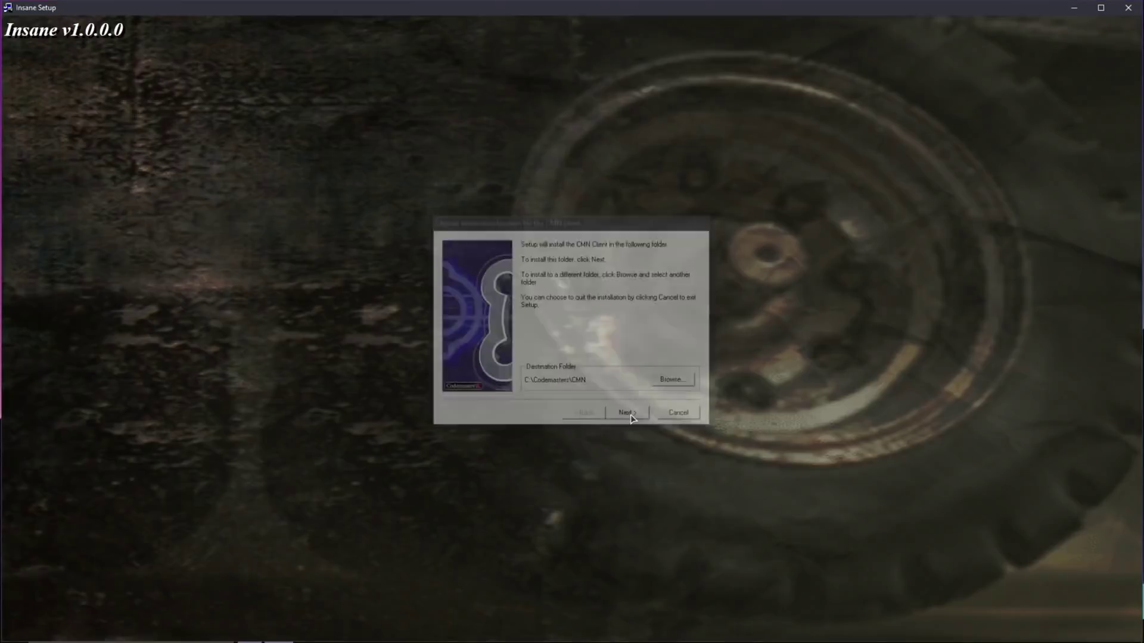
left_click(663, 356)
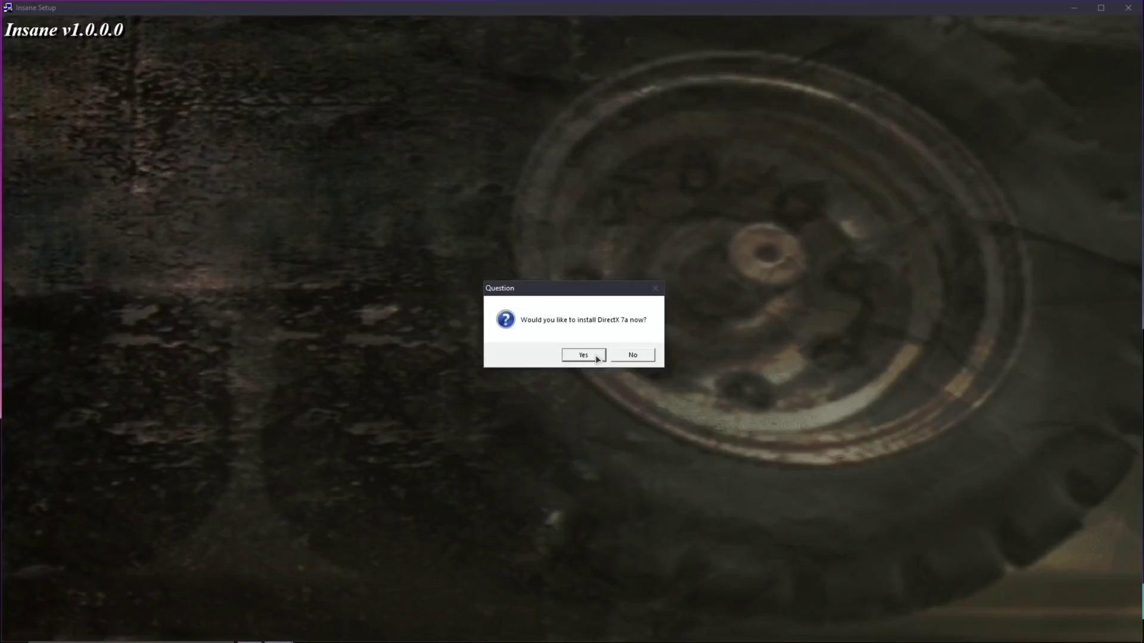
left_click(621, 354)
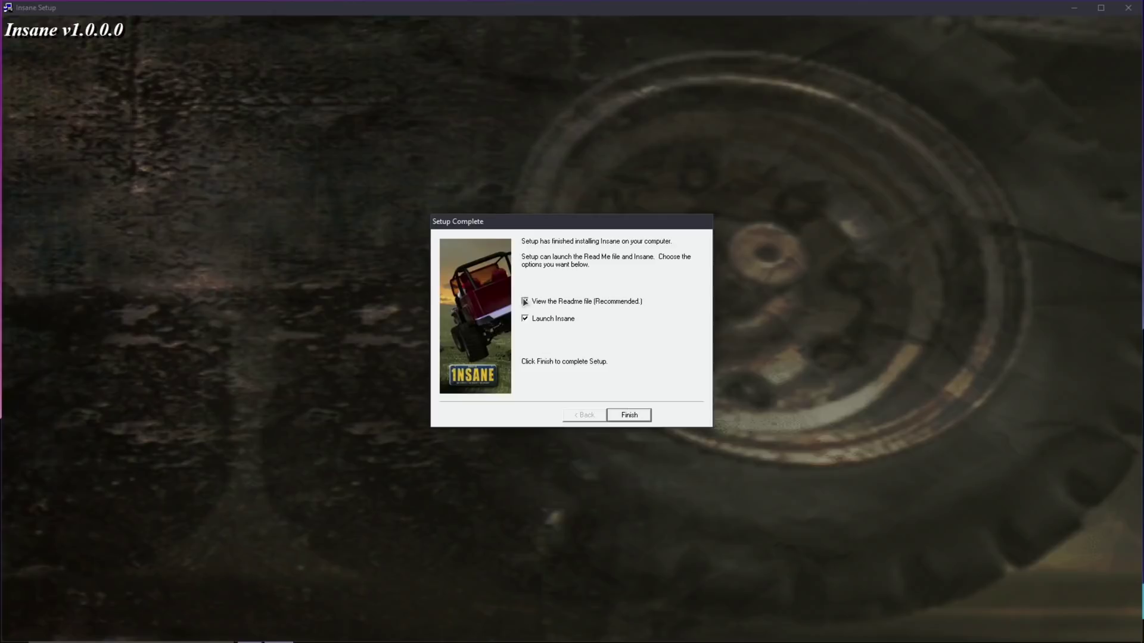
left_click(525, 302)
left_click(626, 415)
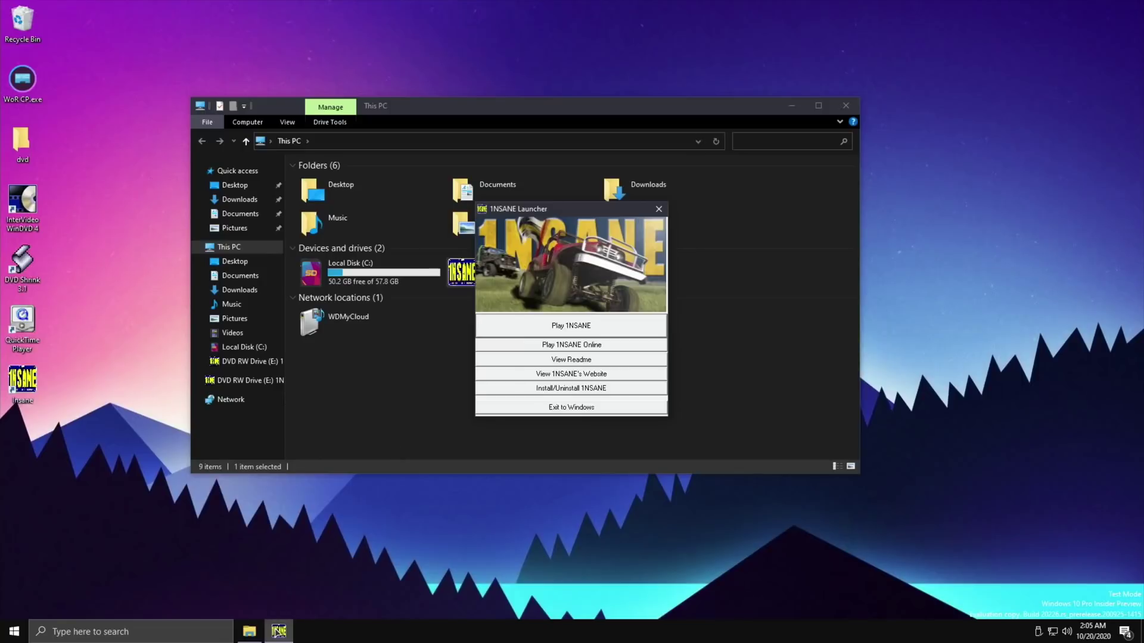
Launch 1NSANE from the Insane desktop shortcut, try Play, and cancel the CMN account wizard
mouse_move(275, 628)
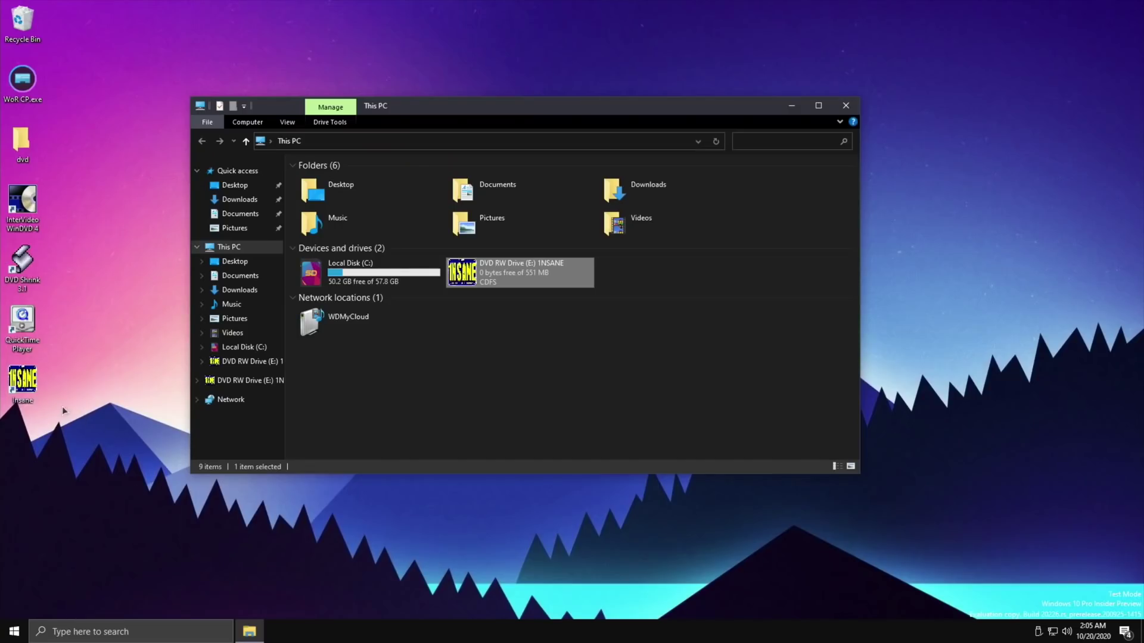
double_click(36, 390)
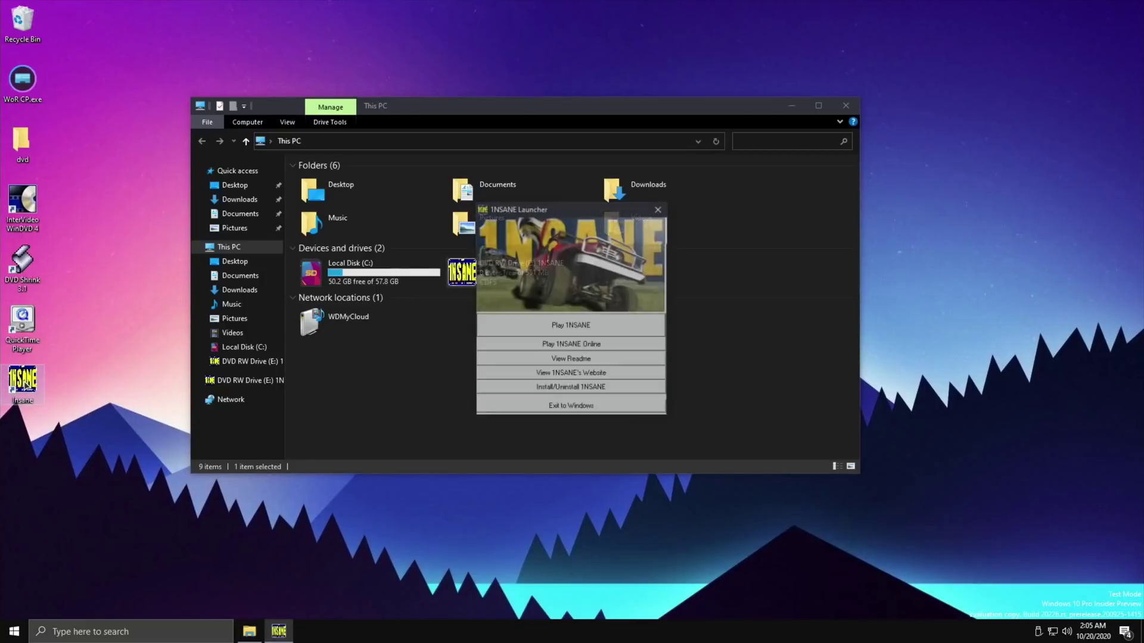
left_click(508, 345)
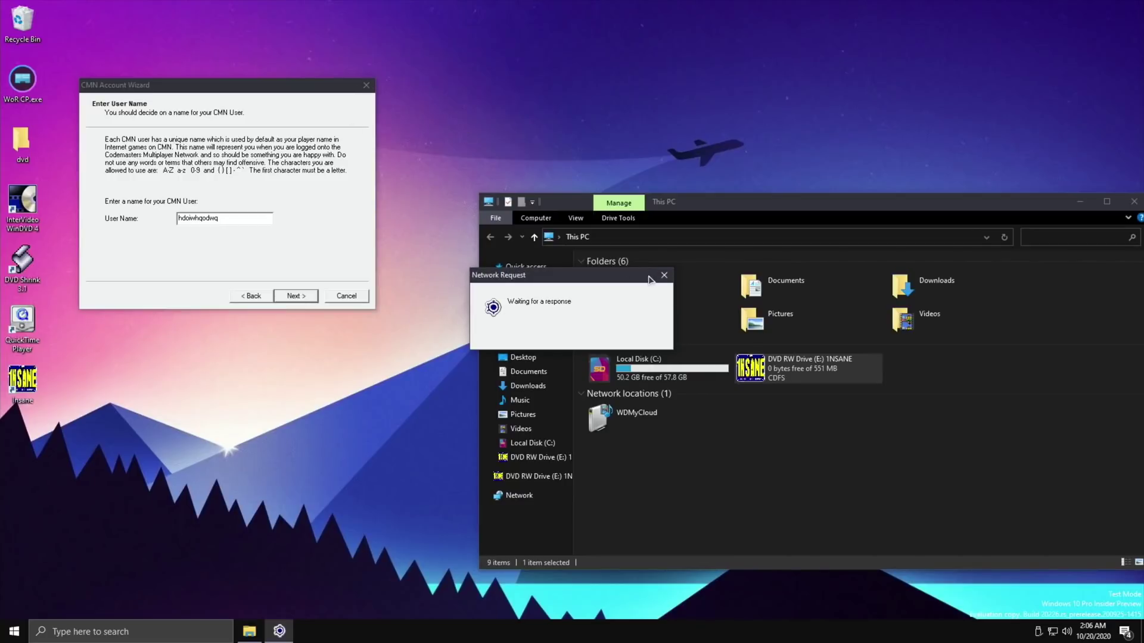
left_click(352, 296)
Force-end the hung AccountsWizard task in Task Manager, then close Task Manager
left_click_drag(530, 275, 268, 358)
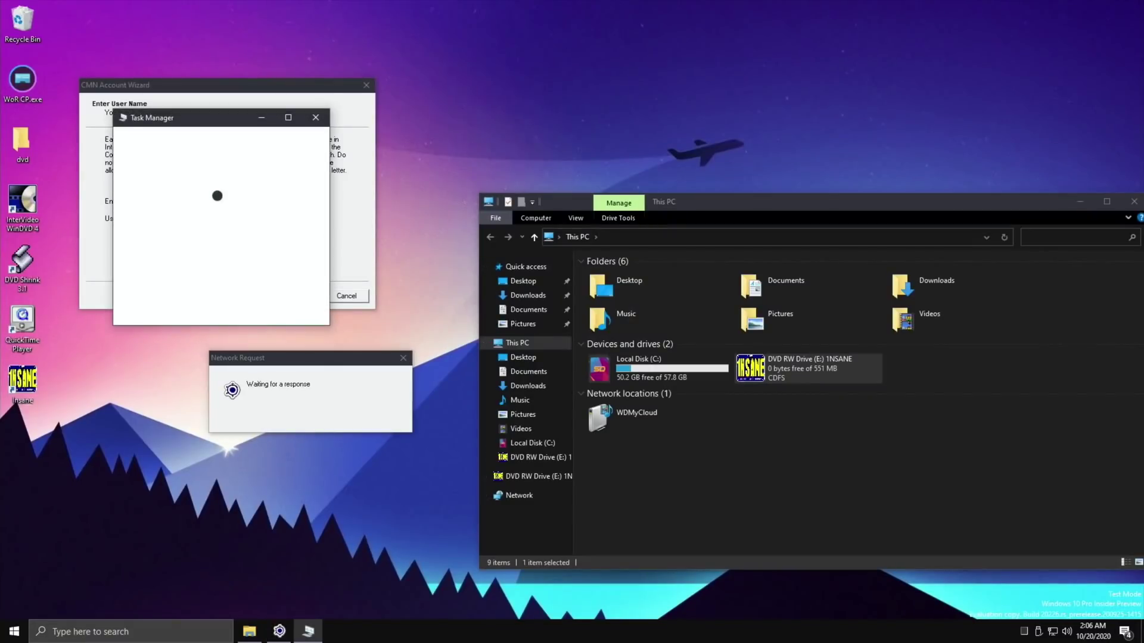
left_click(170, 139)
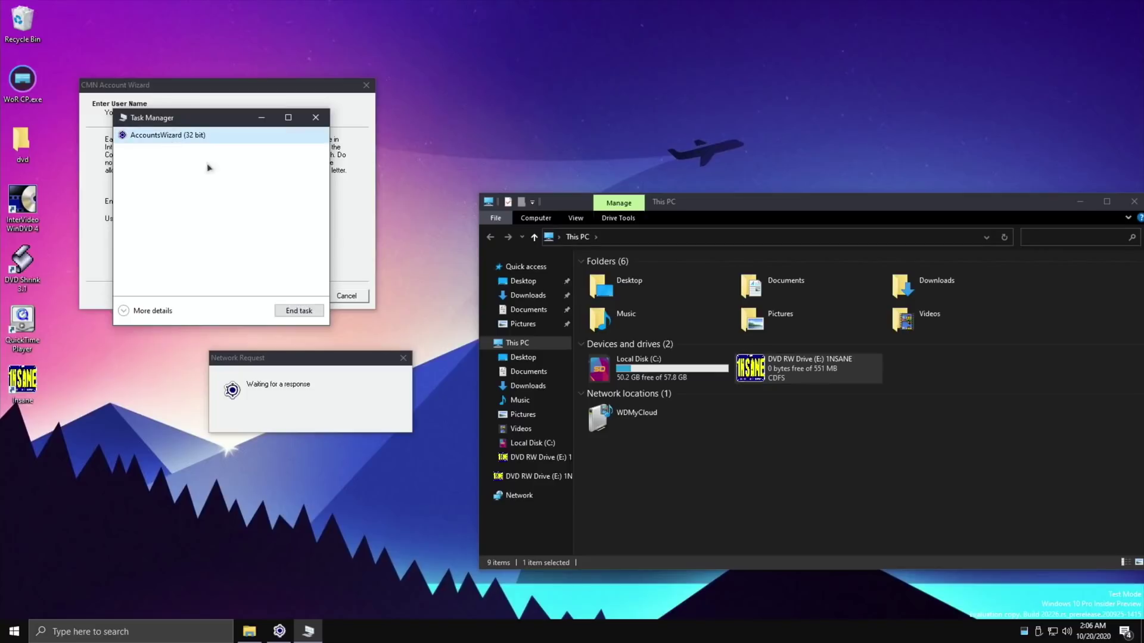
left_click(299, 311)
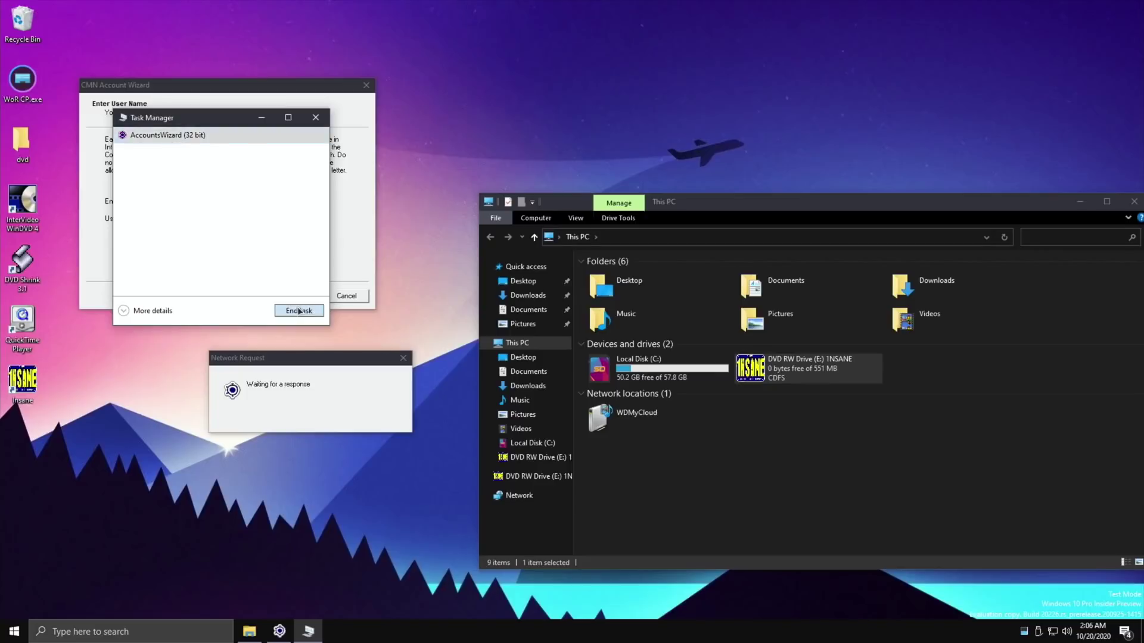
left_click(315, 117)
Close the This PC window and bring up the Start menu's power options
left_click_drag(774, 201, 549, 150)
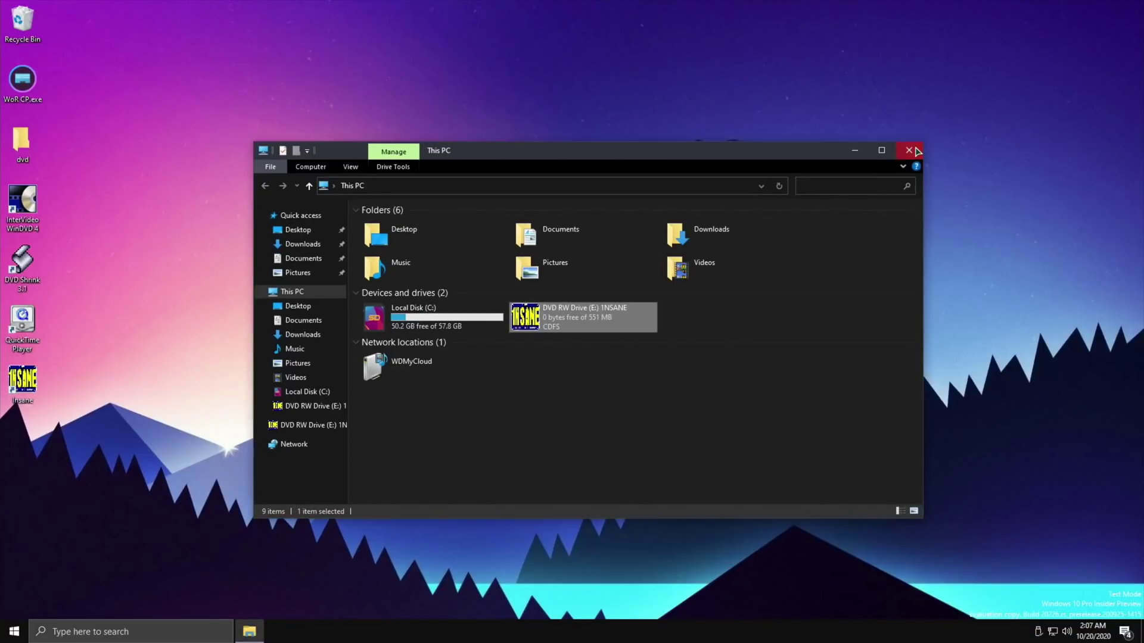
left_click(916, 151)
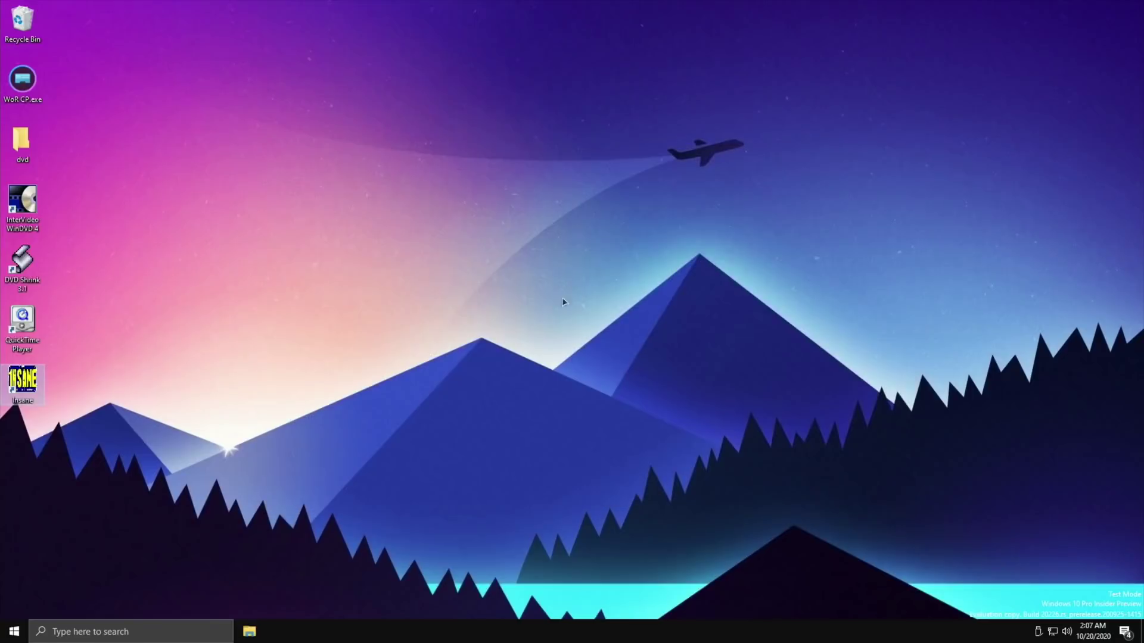
left_click(14, 631)
mouse_move(16, 613)
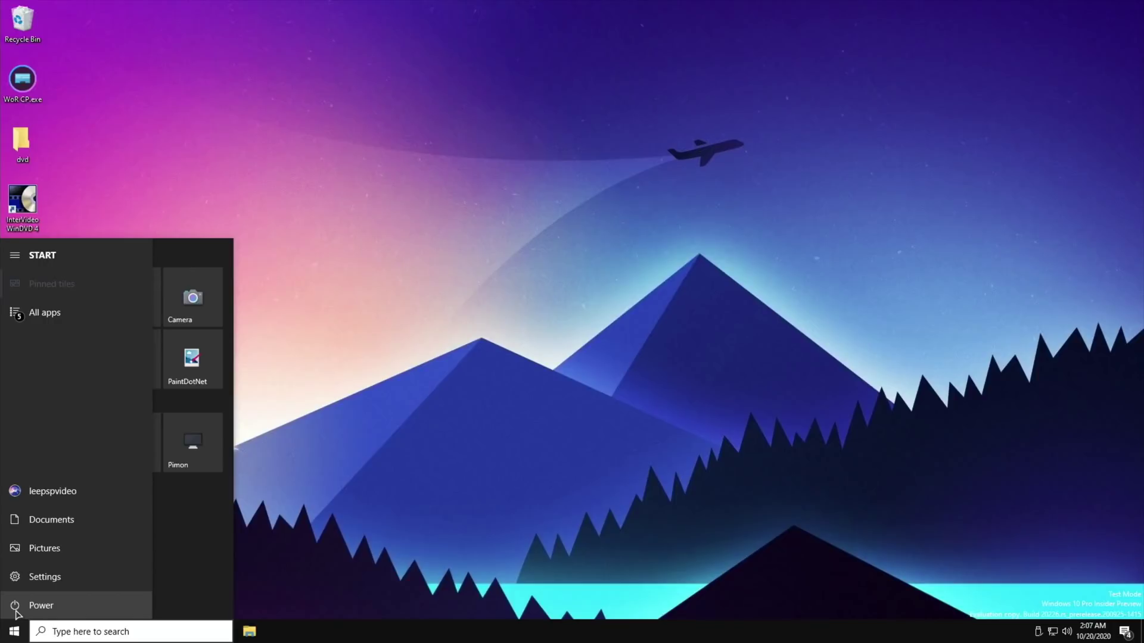
Enable Windows XP (Service Pack 2) compatibility mode in the Insane shortcut's properties and apply it
left_click(16, 609)
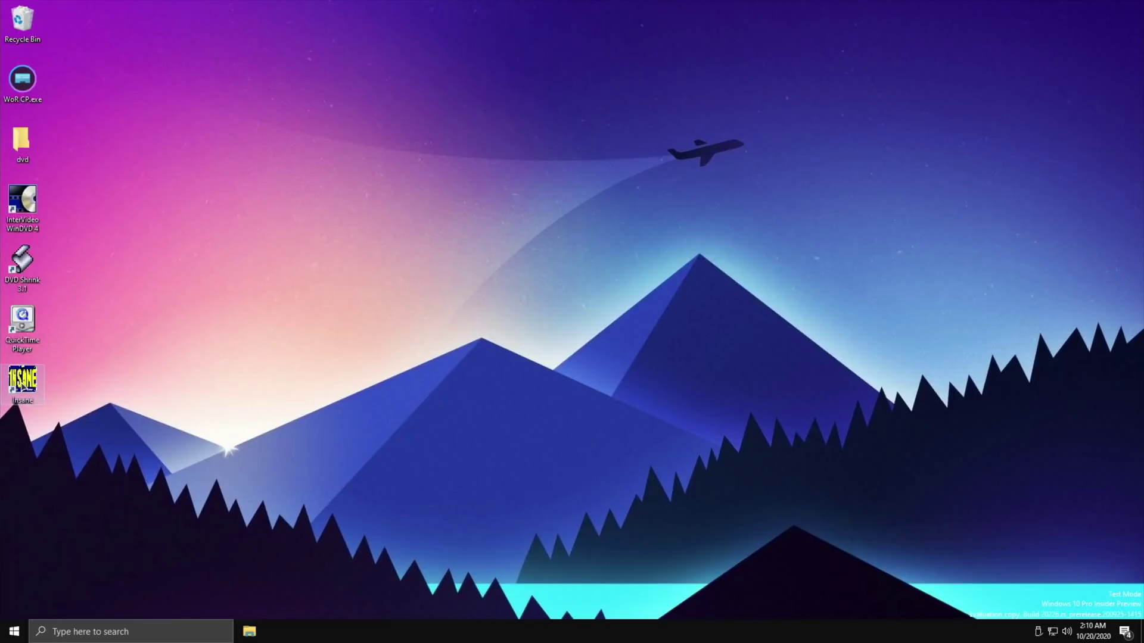
left_click(22, 384)
right_click(22, 384)
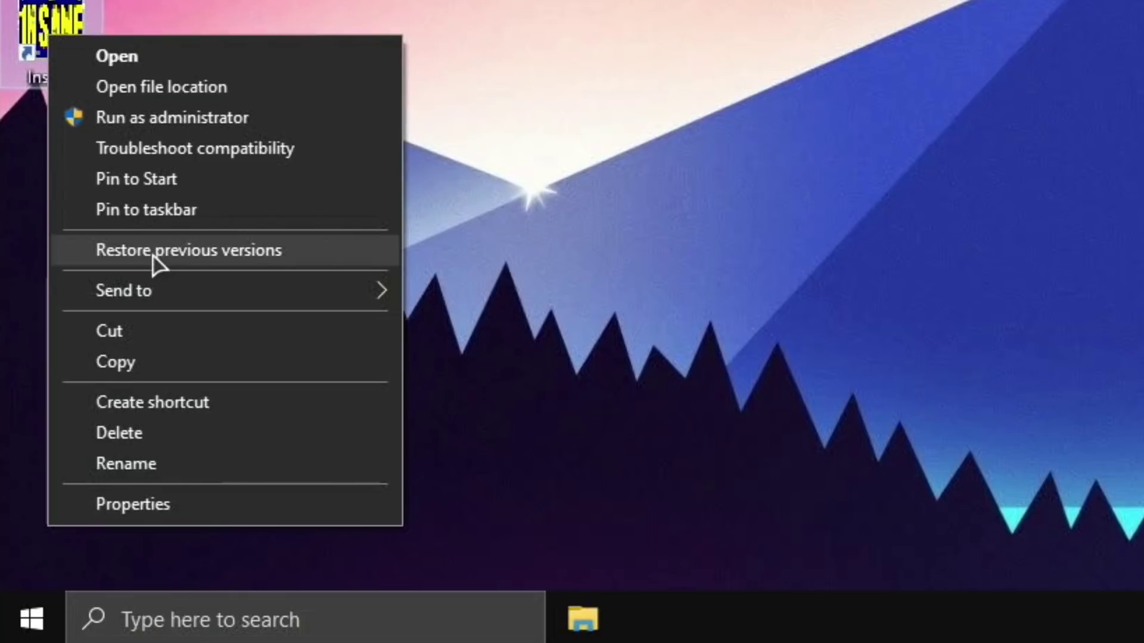
left_click(174, 505)
left_click(292, 48)
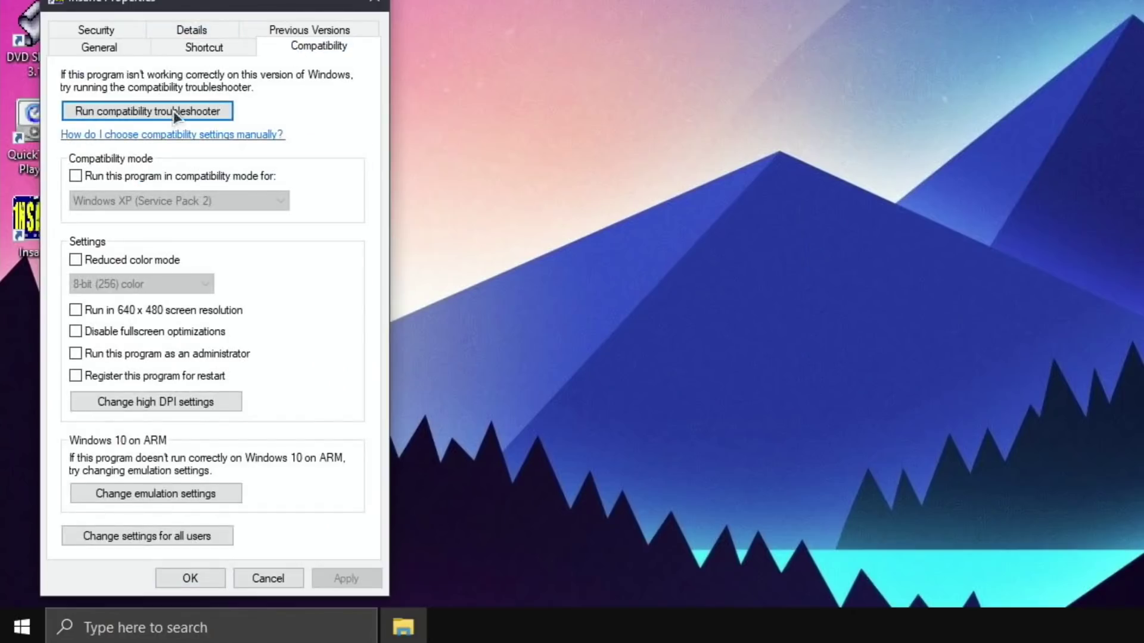
left_click(75, 176)
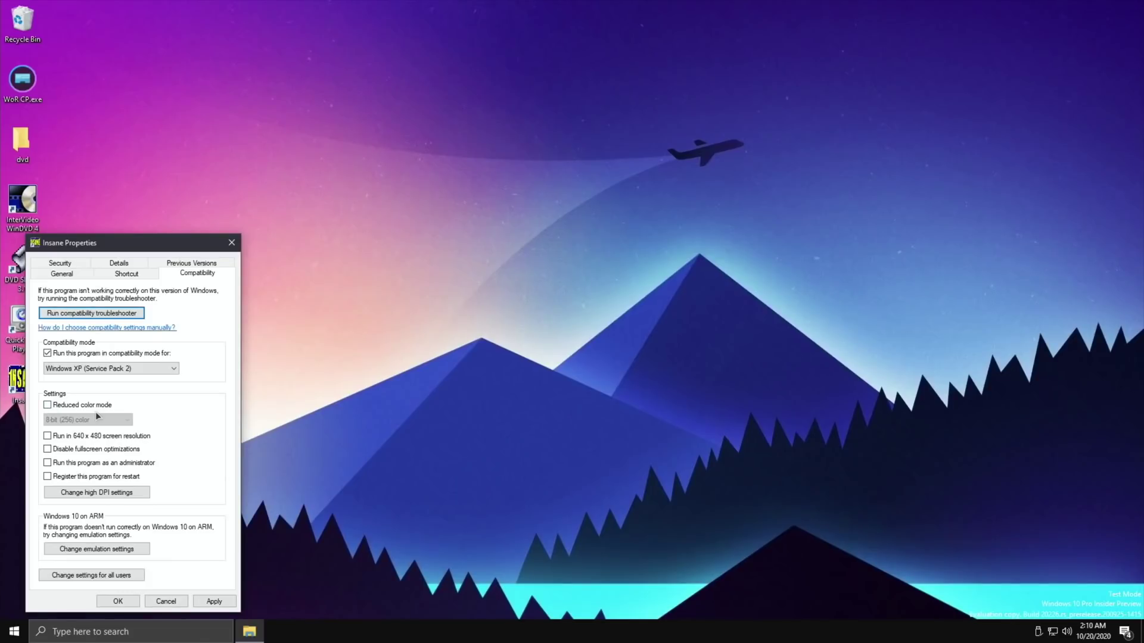
left_click(214, 601)
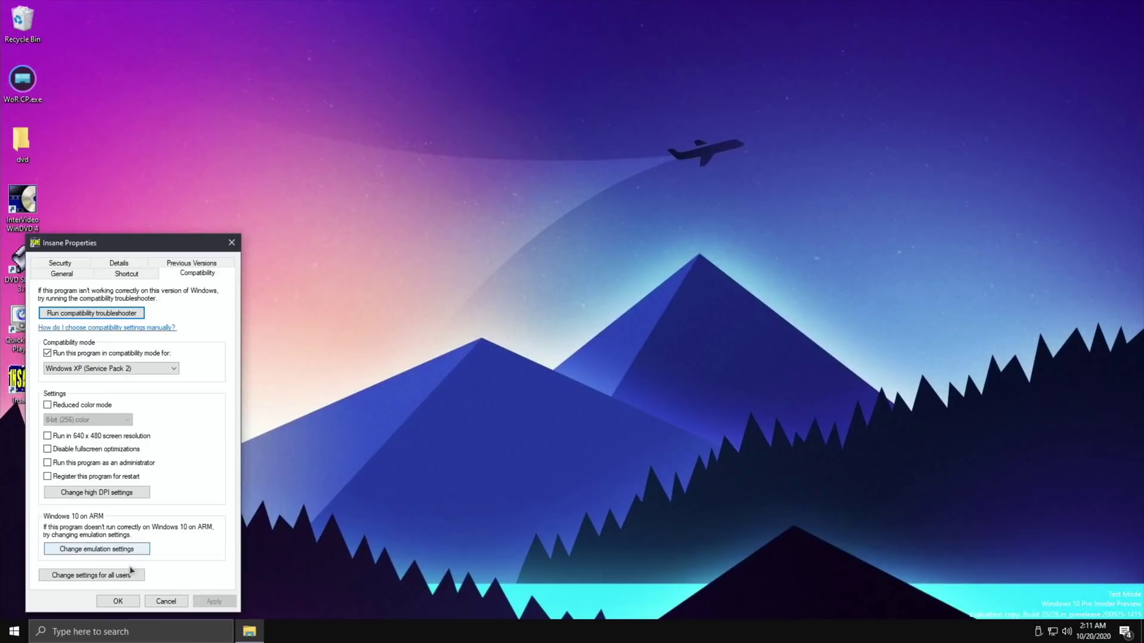
left_click(123, 604)
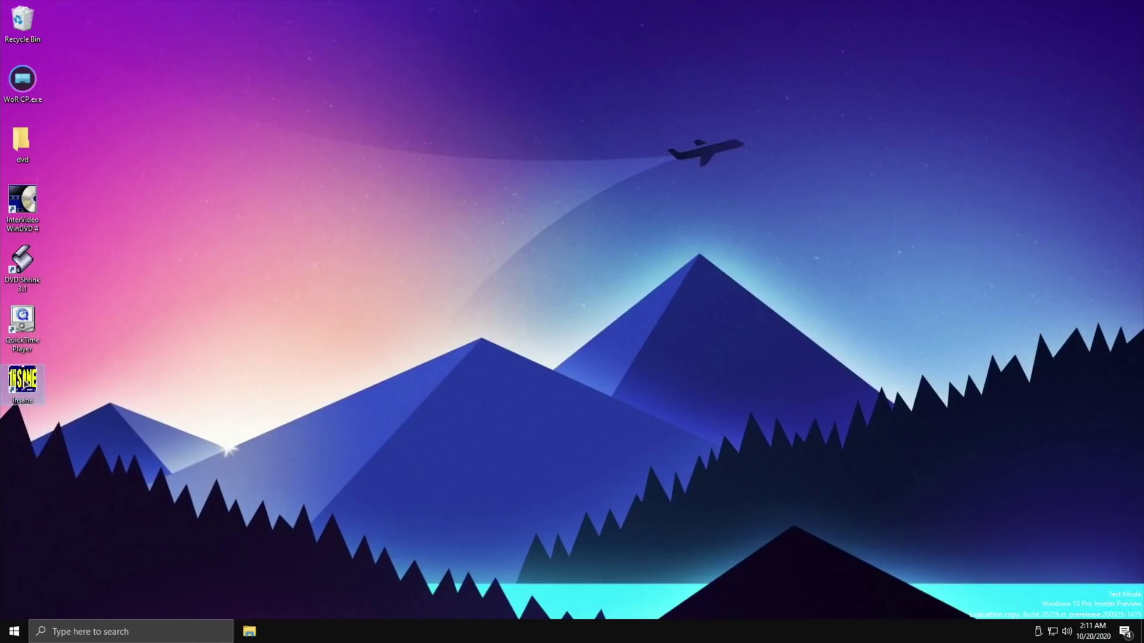
double_click(24, 384)
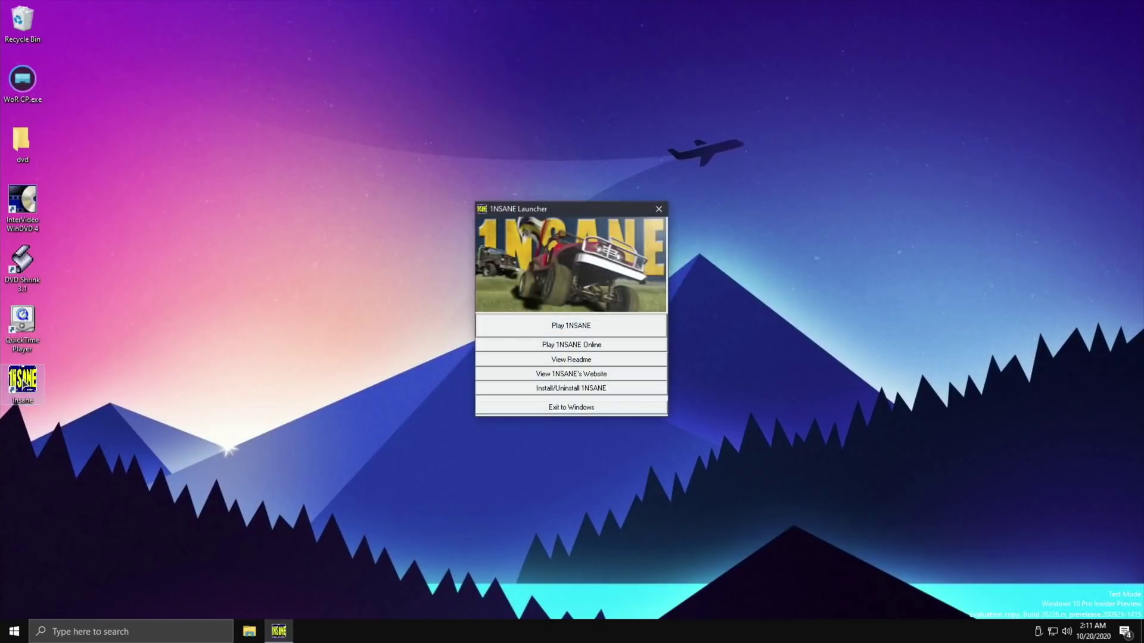
left_click(504, 323)
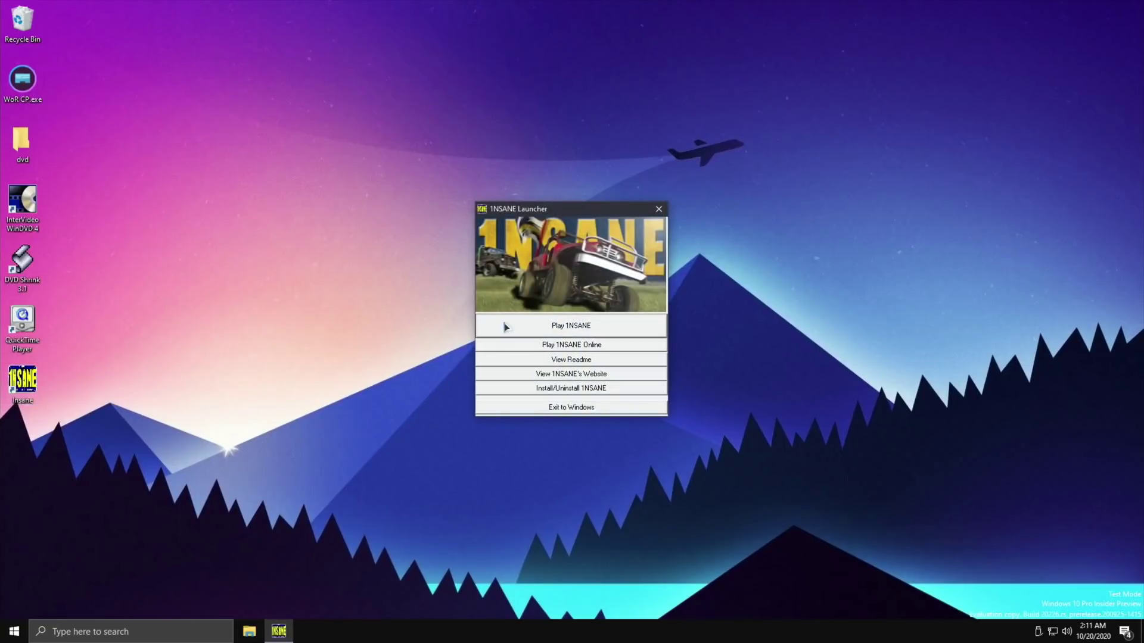